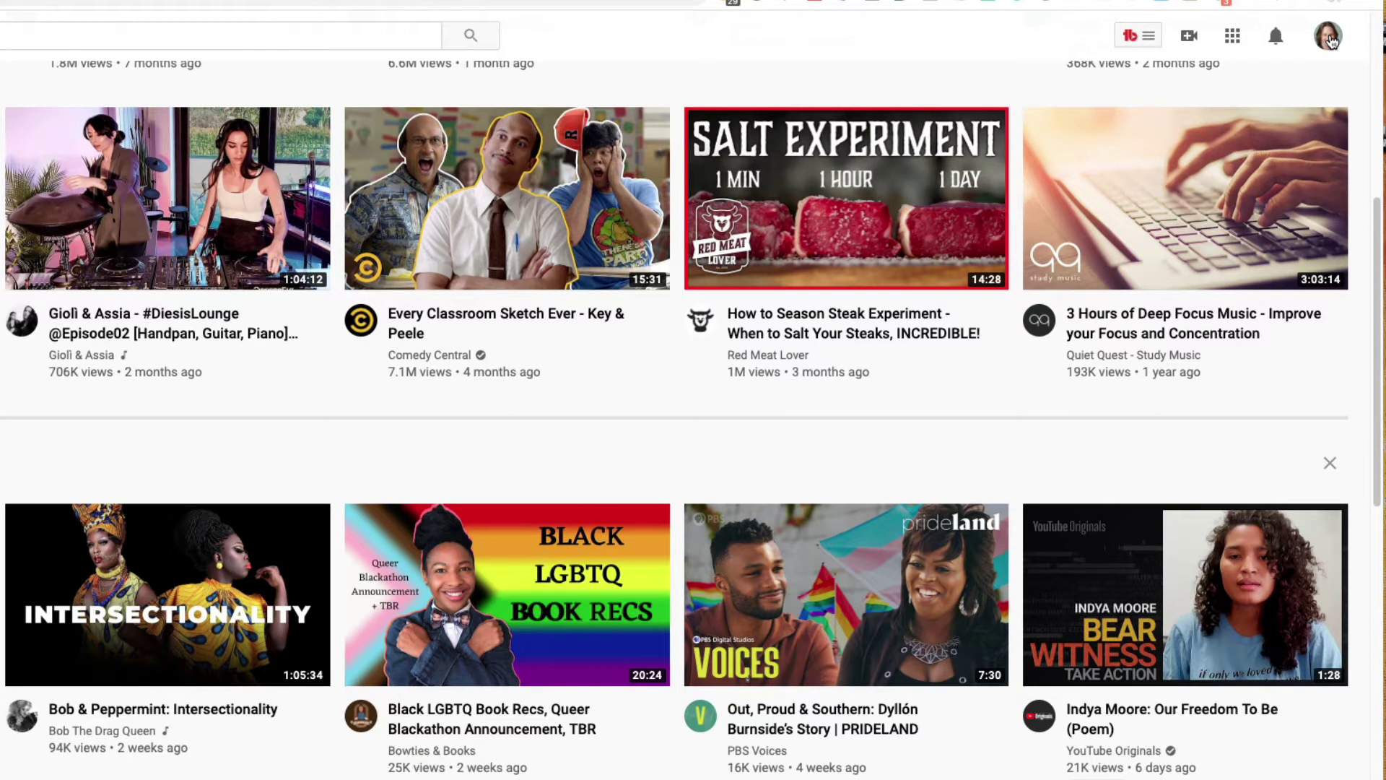
Switch to the brand channel account and open its YouTube Studio dashboard.
{"action": "left_click", "coordinate": [1332, 42]}
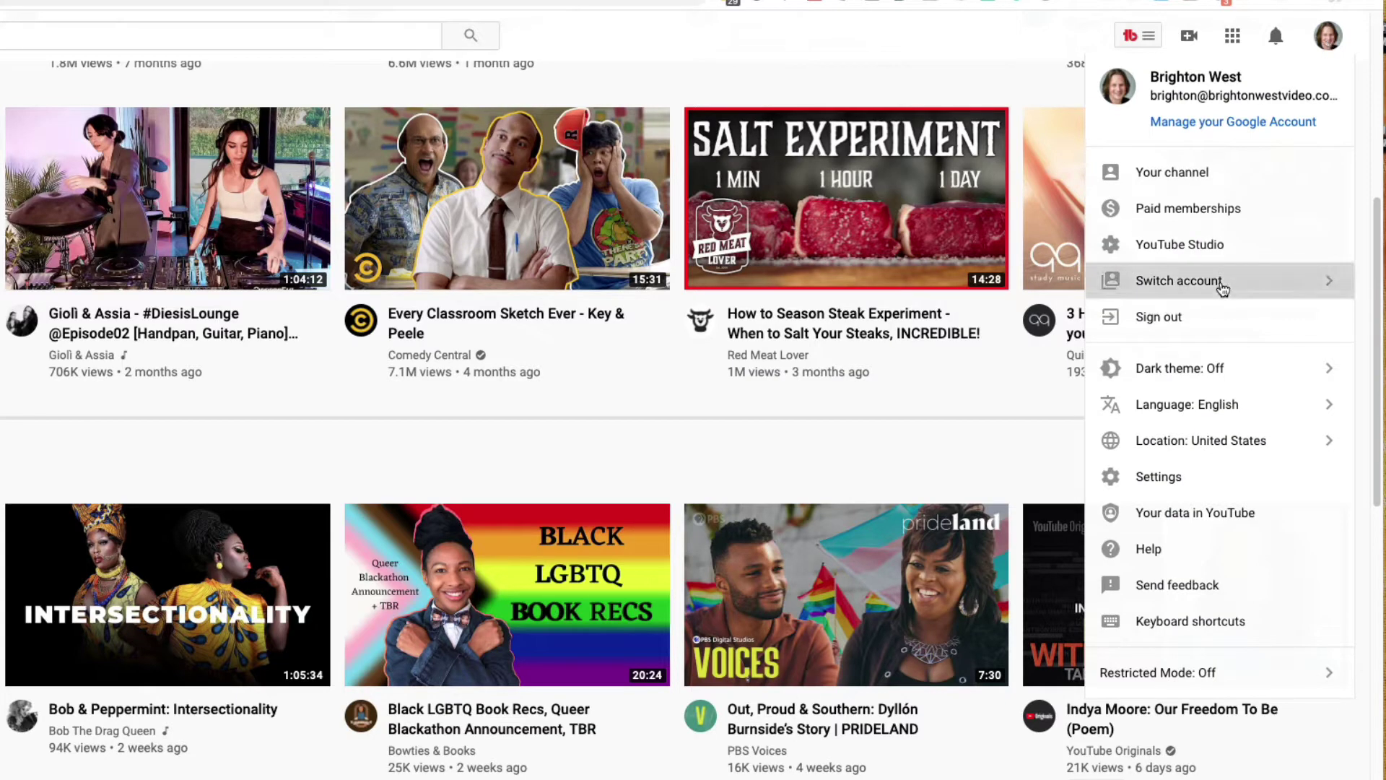
{"action": "left_click", "coordinate": [1222, 283]}
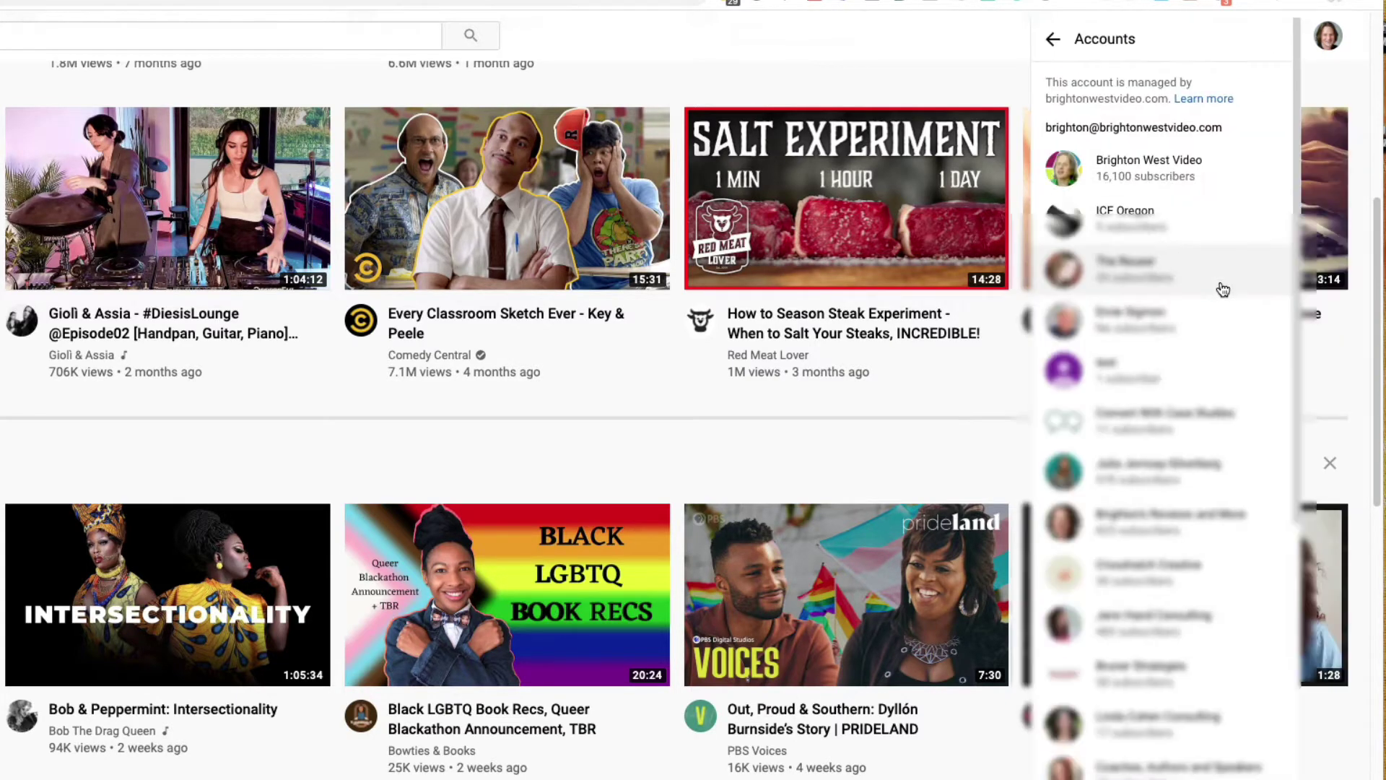
{"action": "left_click", "coordinate": [1149, 168]}
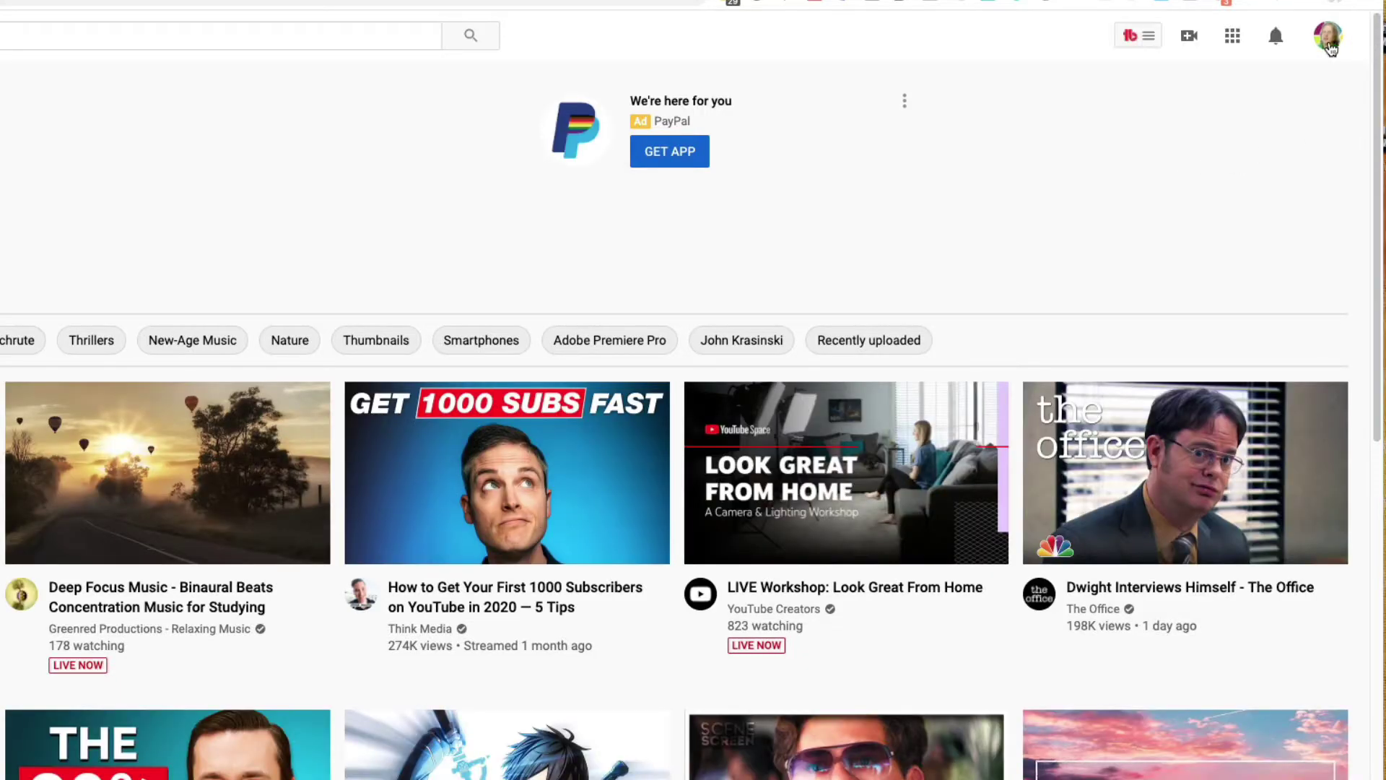
{"action": "left_click", "coordinate": [1329, 38]}
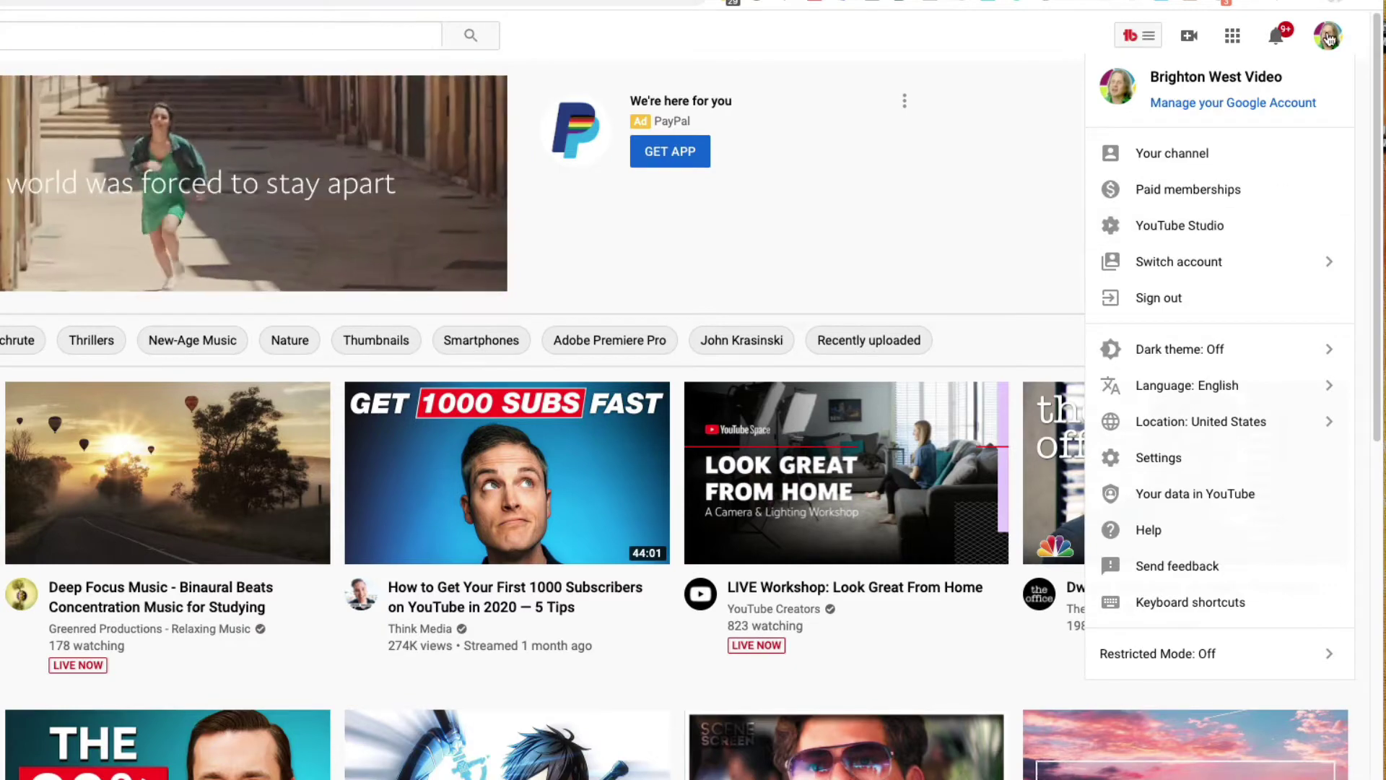
{"action": "left_click", "coordinate": [1202, 218]}
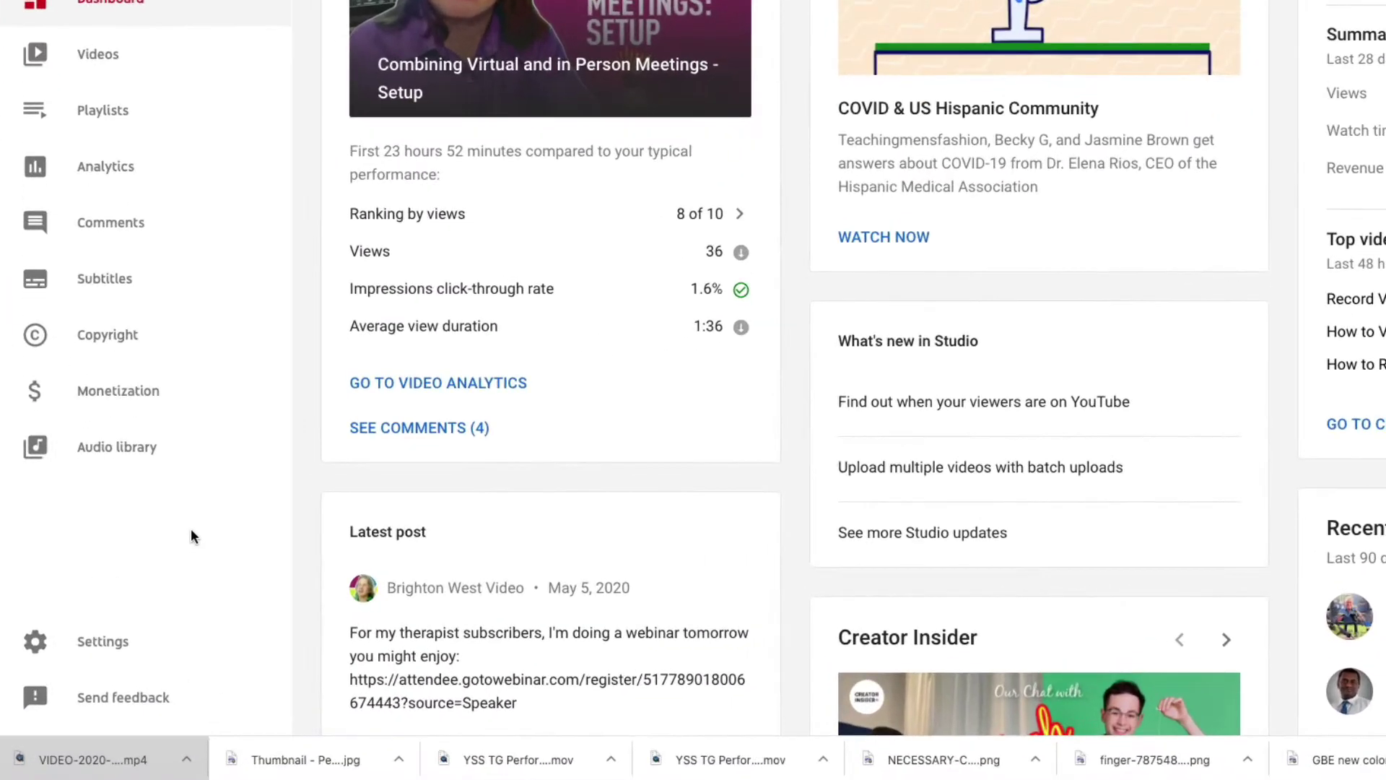
Go to the brand channel's Settings > Permissions and follow Manage Permissions to the Brand Account page.
{"action": "left_click", "coordinate": [133, 645]}
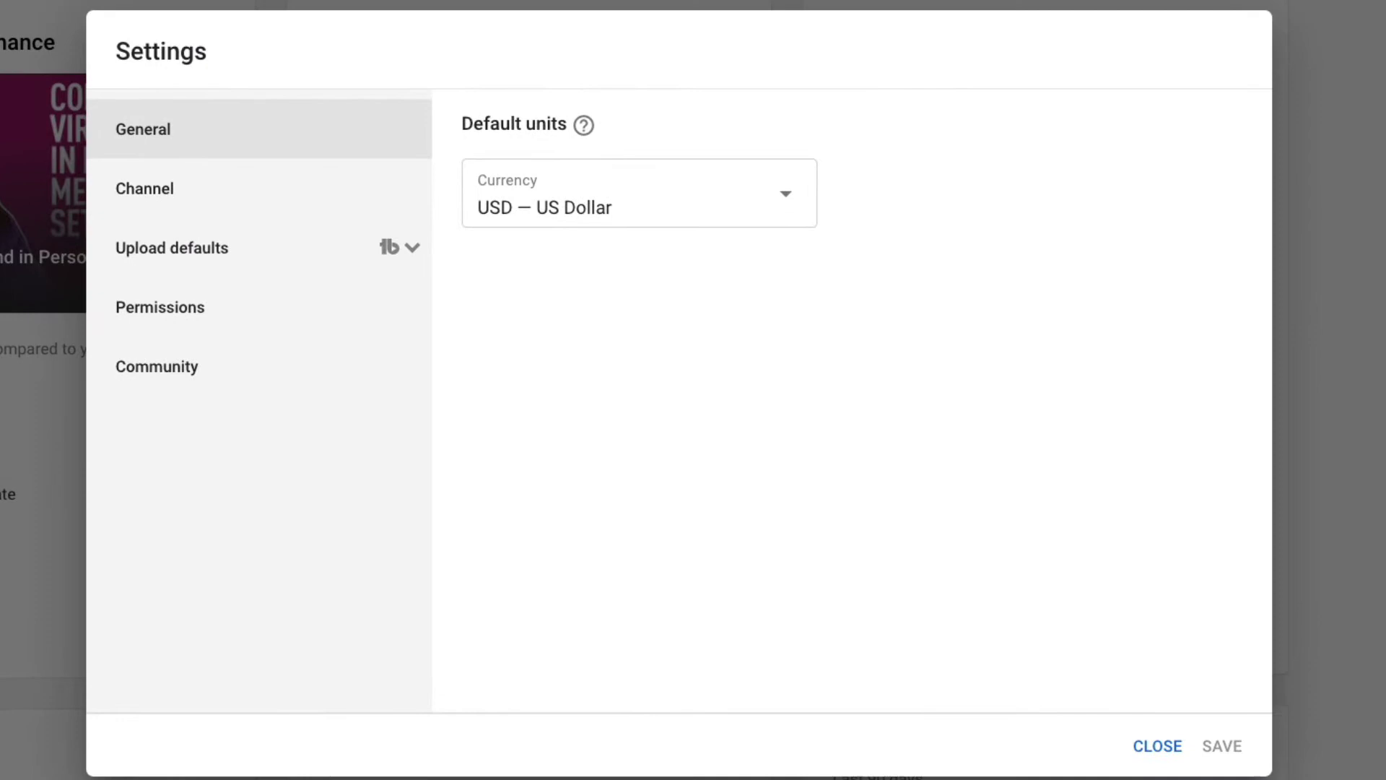
{"action": "left_click", "coordinate": [206, 312]}
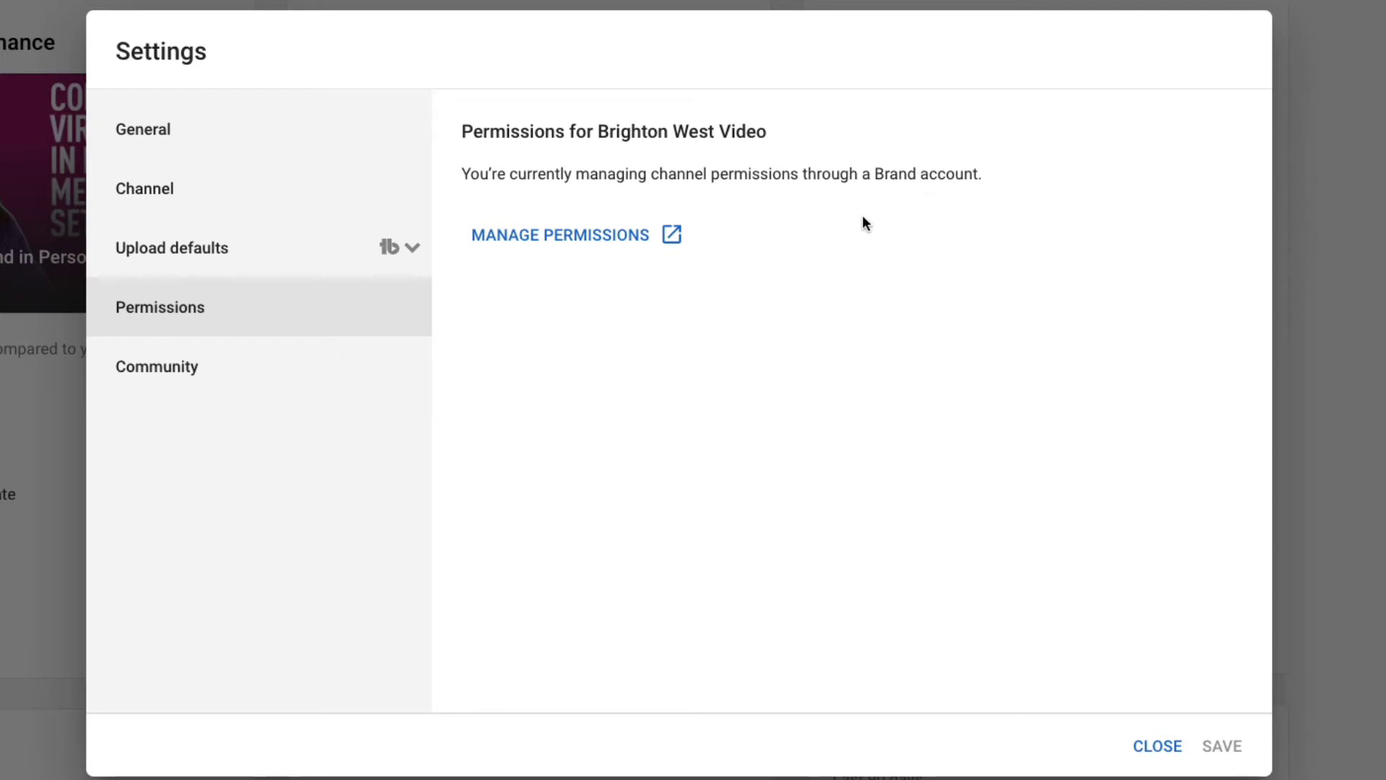
{"action": "left_click", "coordinate": [567, 241]}
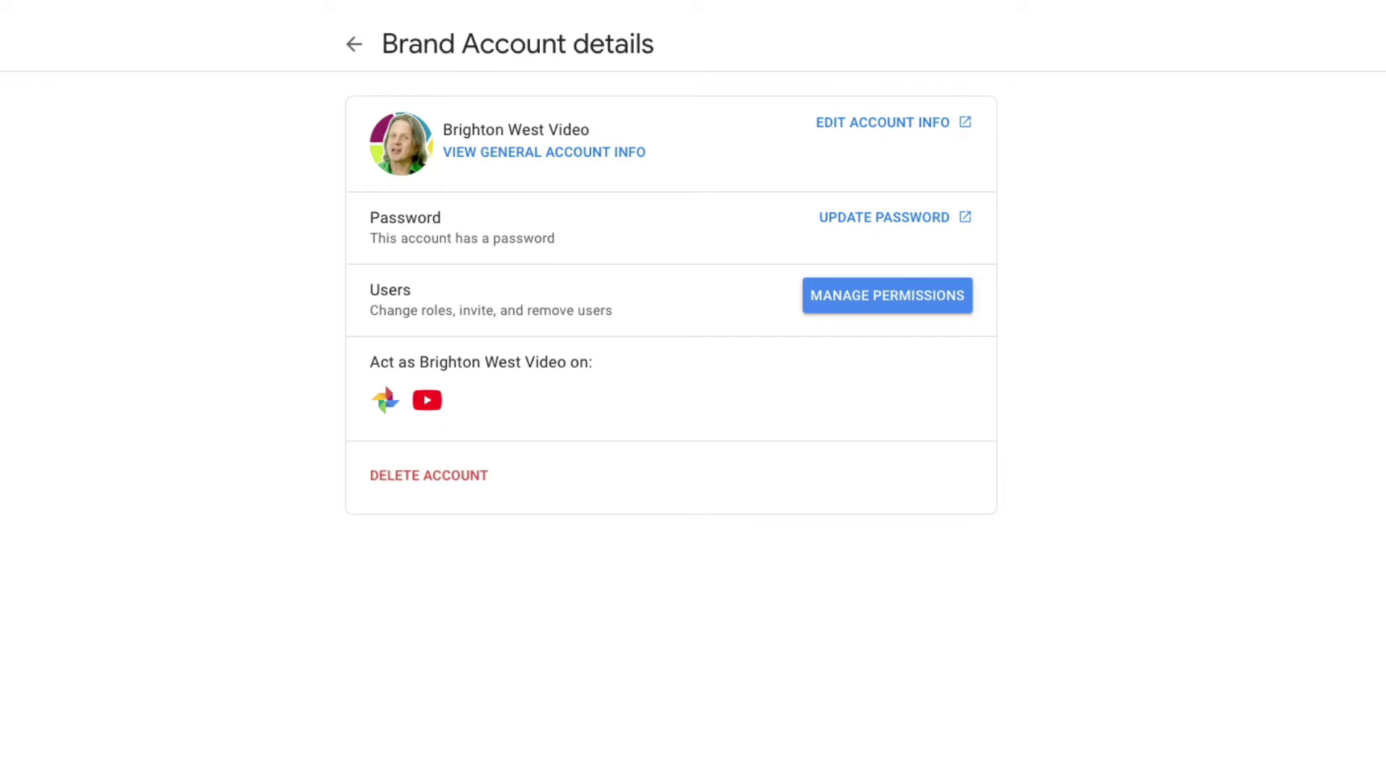
Verify identity with the account password and open the brand account's user list.
{"action": "left_click", "coordinate": [882, 311]}
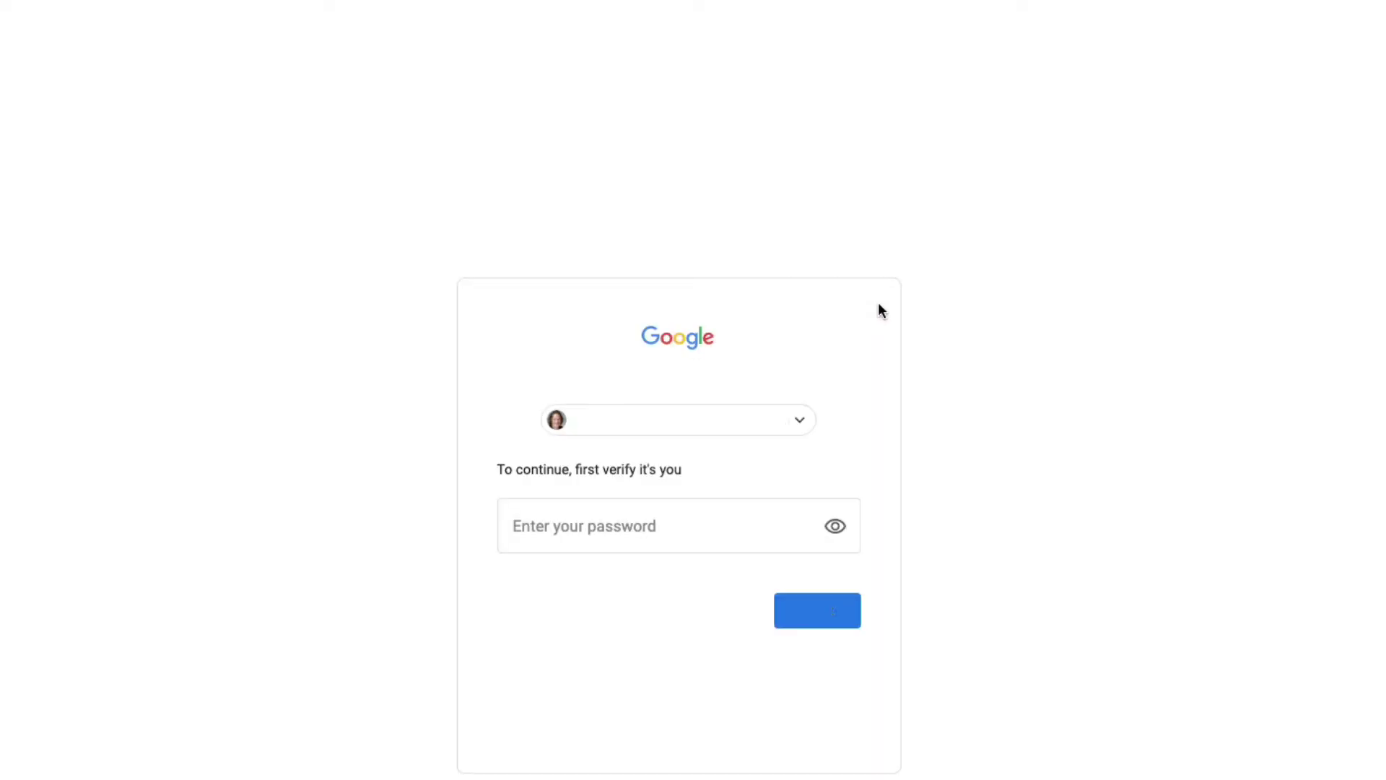
{"action": "left_click", "coordinate": [767, 543]}
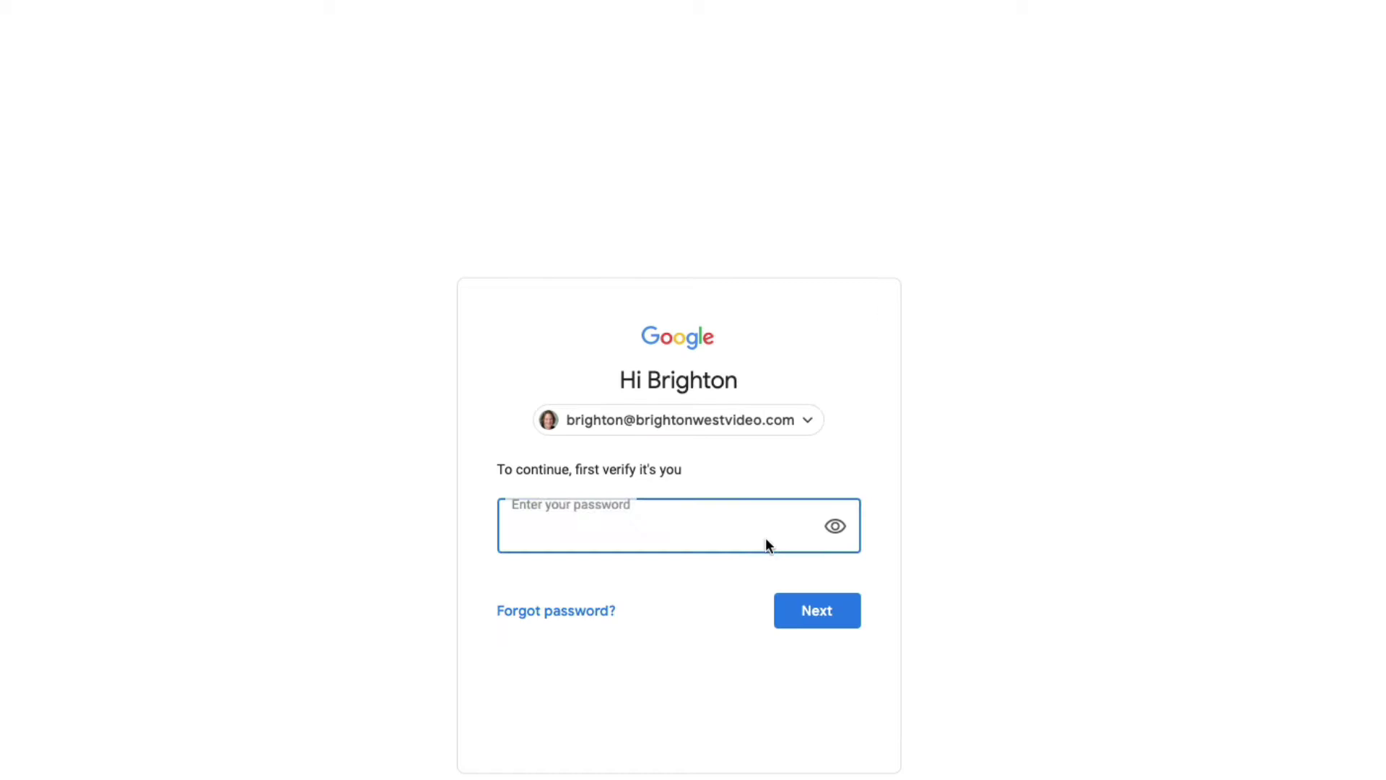
{"action": "key", "text": "ctrl+v"}
{"action": "left_click", "coordinate": [819, 612]}
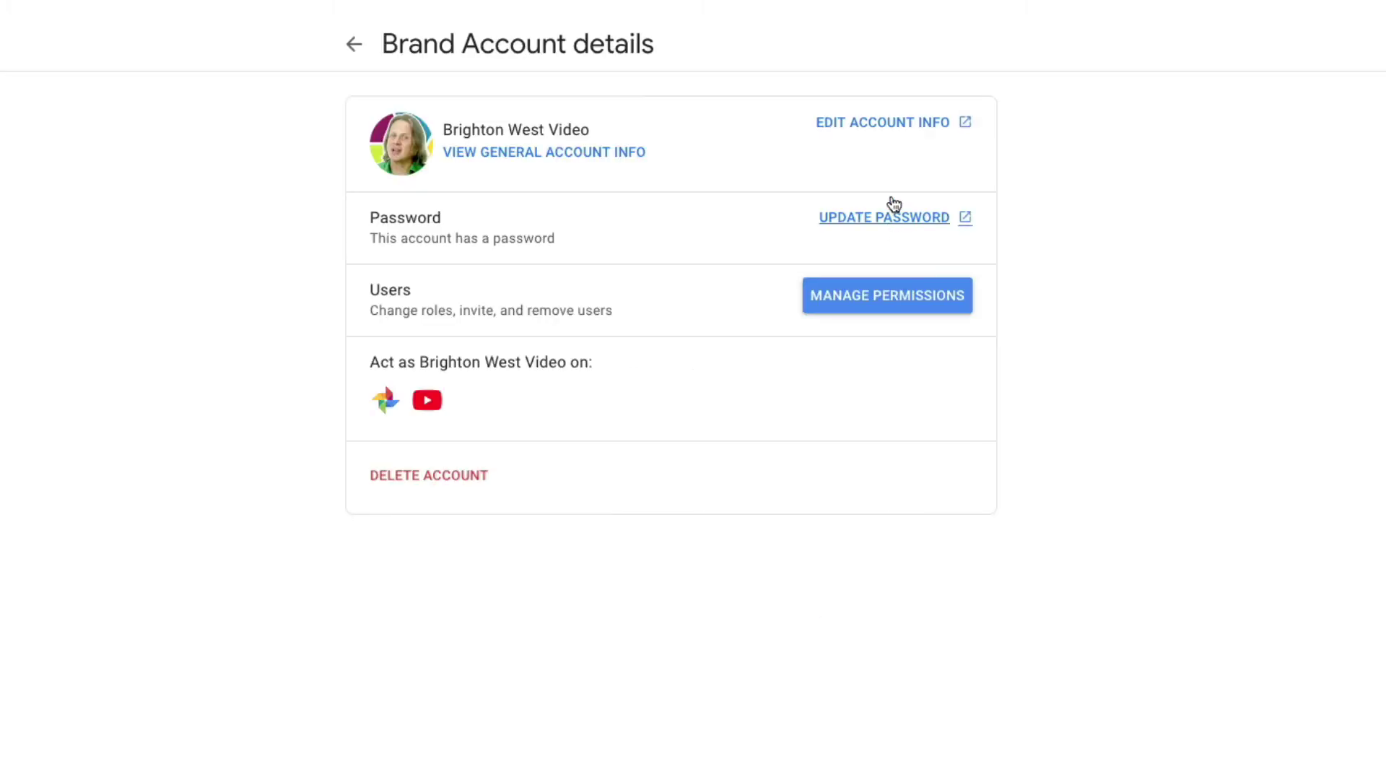
{"action": "left_click", "coordinate": [889, 306]}
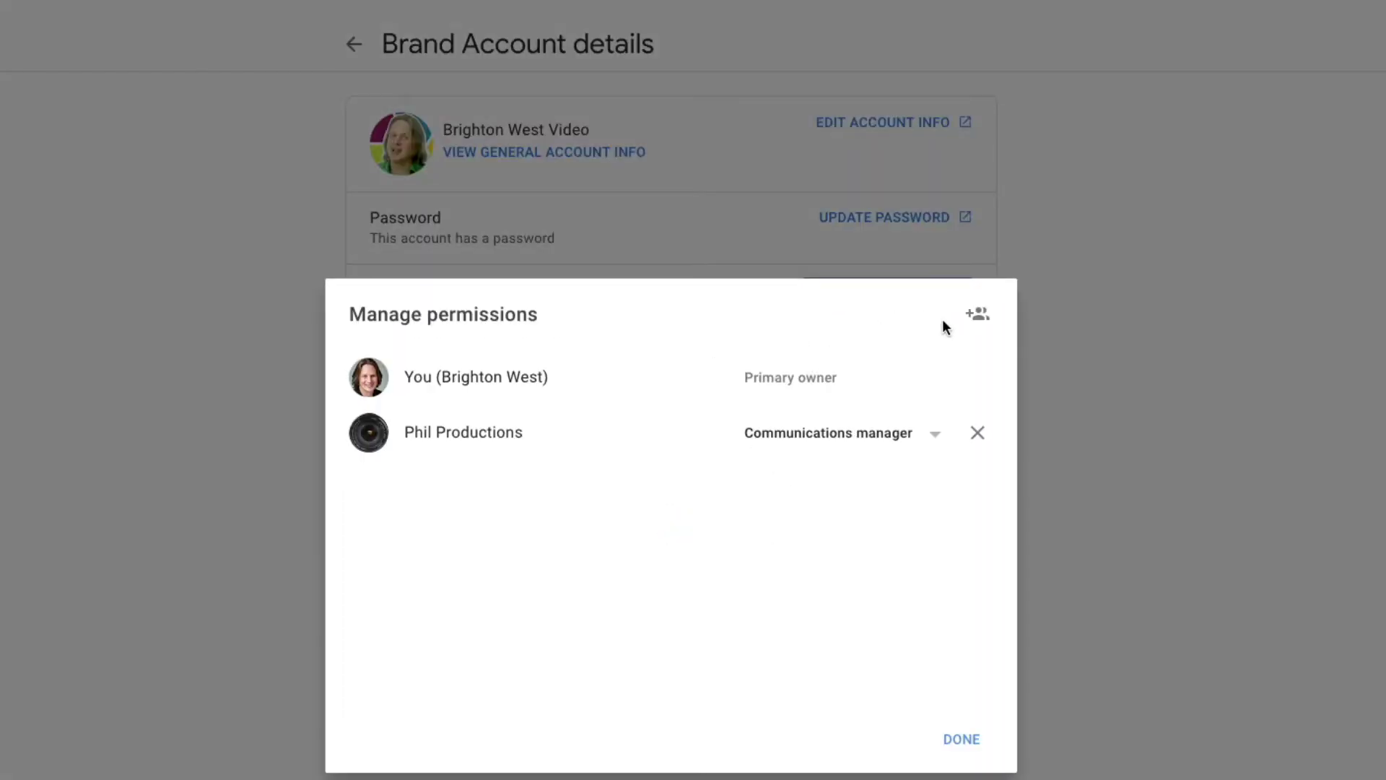
Add the owner's personal account e-mail as a new user with the Manager role and send the invite.
{"action": "left_click", "coordinate": [982, 319]}
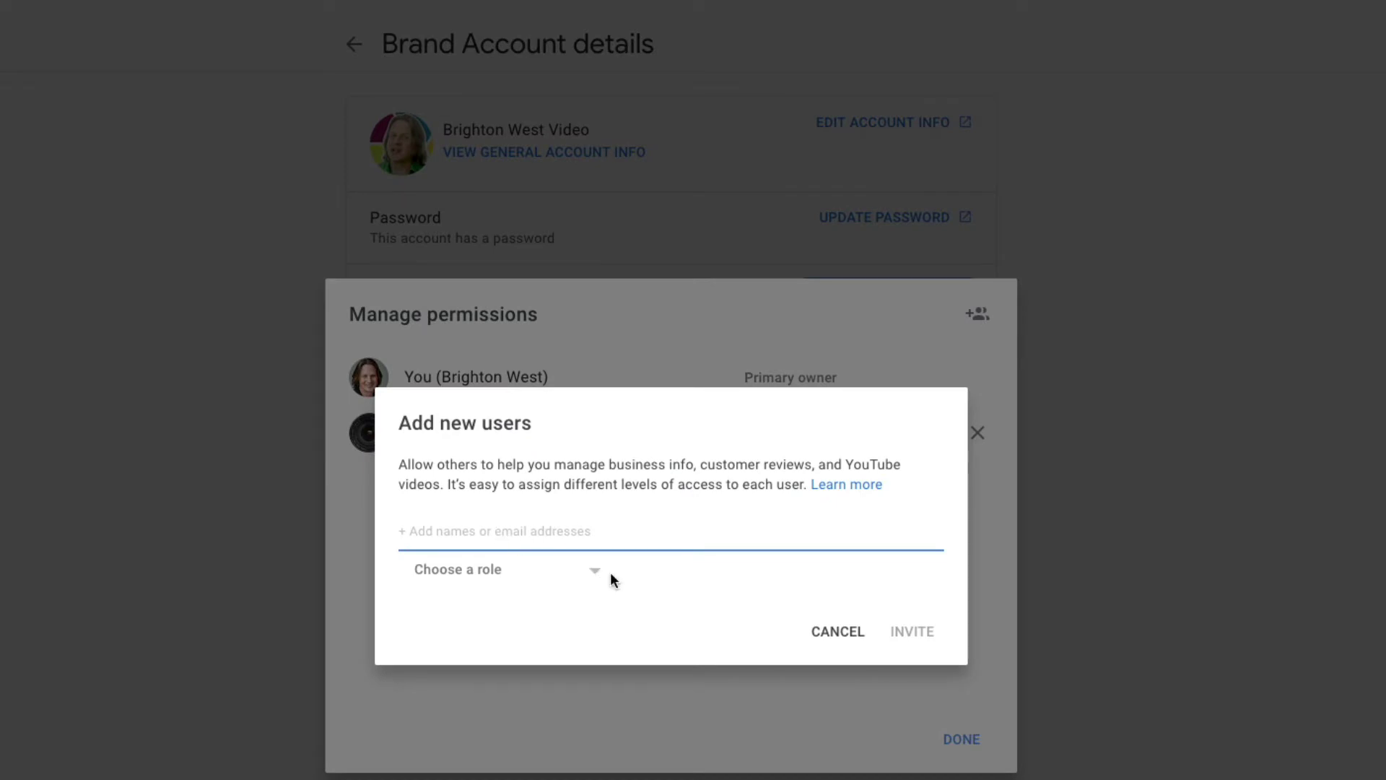
{"action": "left_click", "coordinate": [591, 574]}
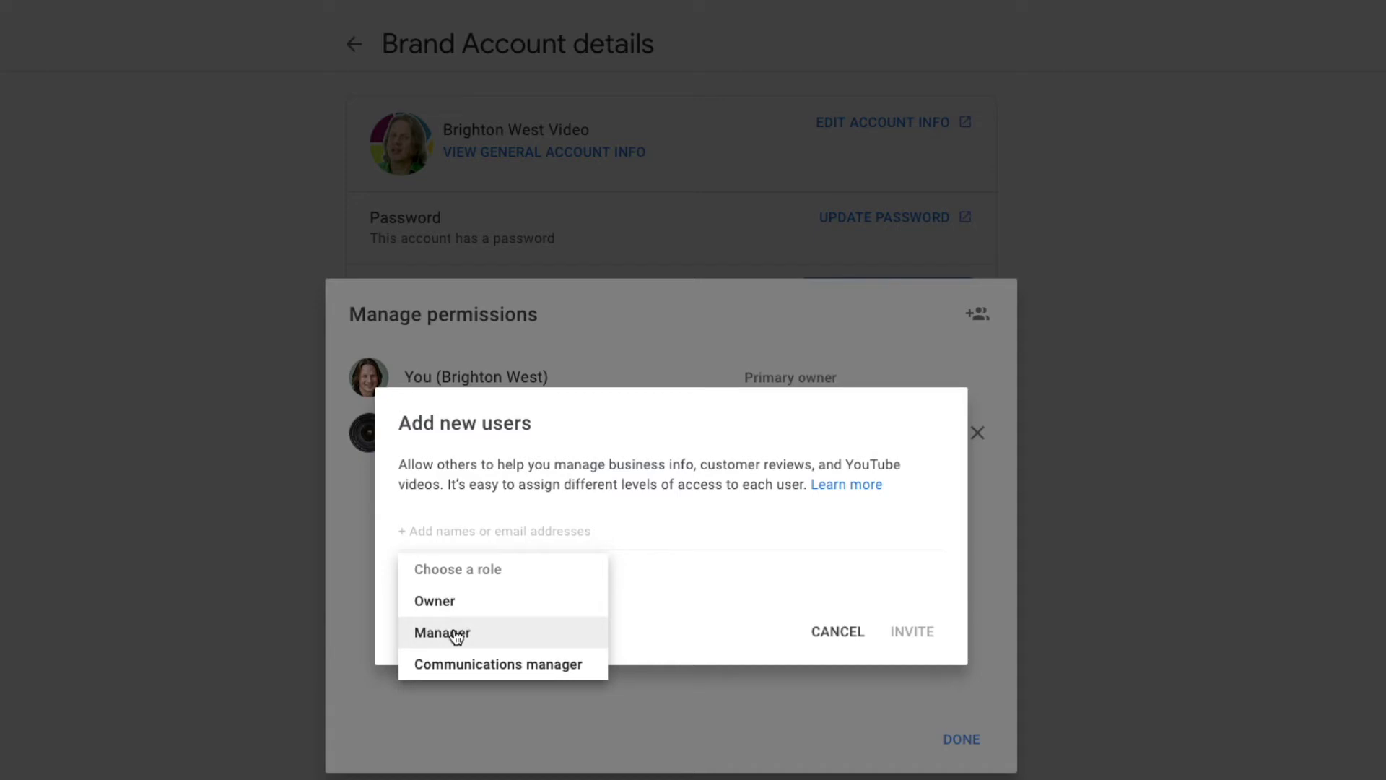
{"action": "left_click", "coordinate": [452, 532]}
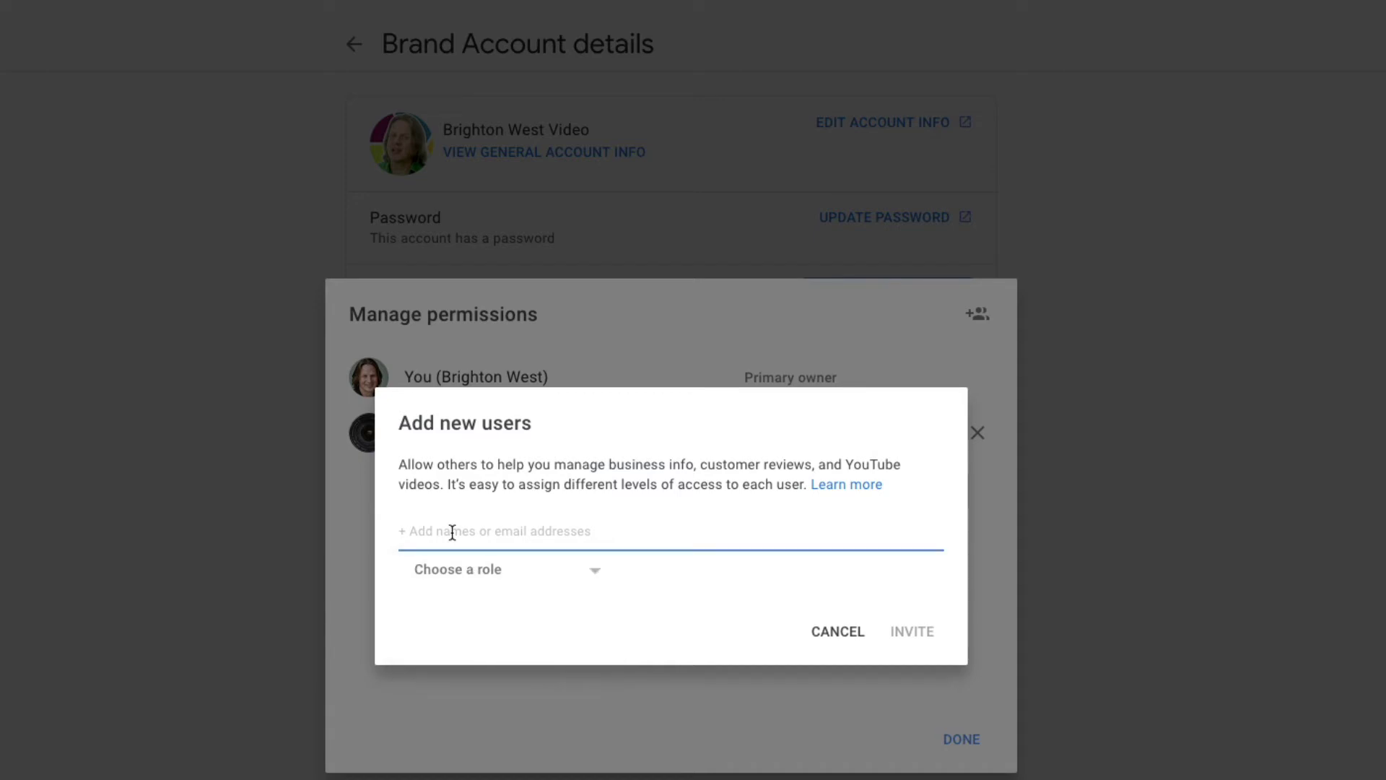
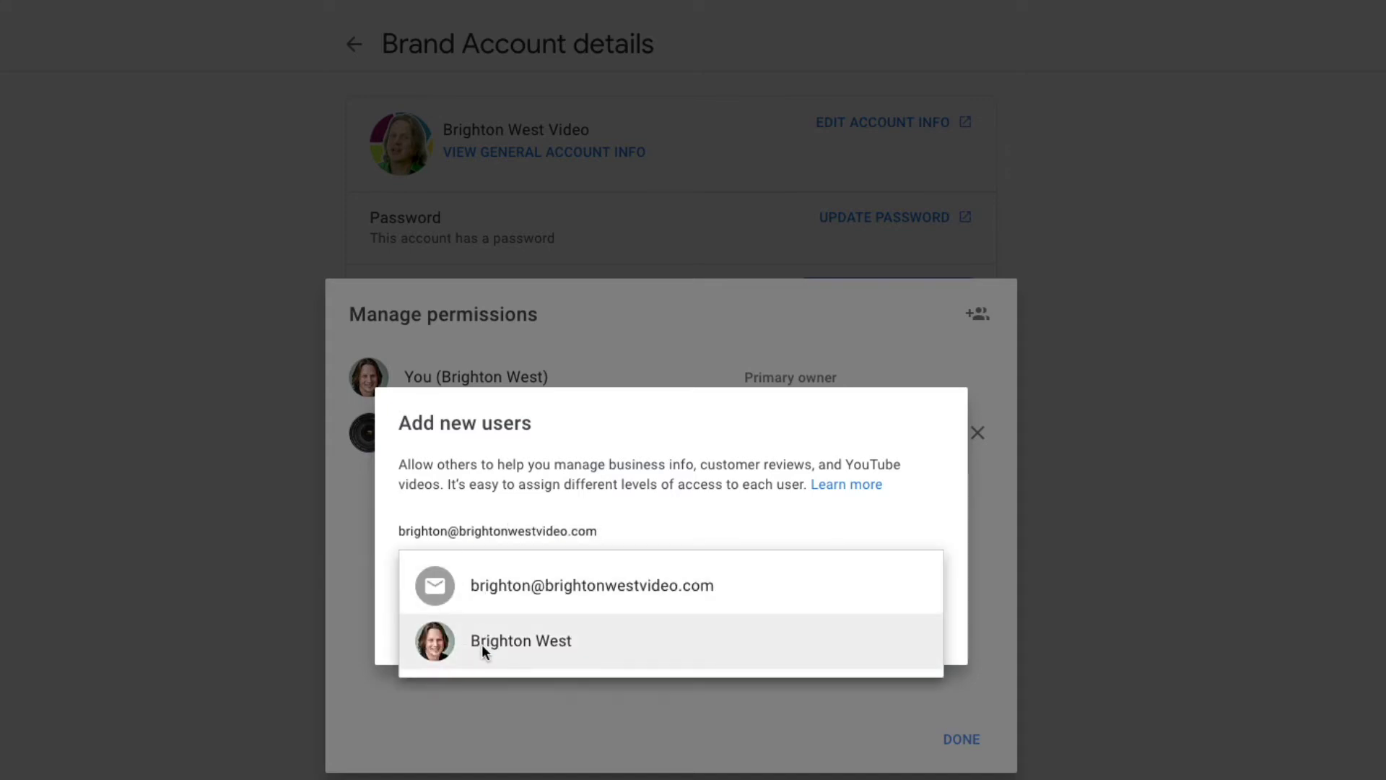
{"action": "left_click", "coordinate": [531, 652]}
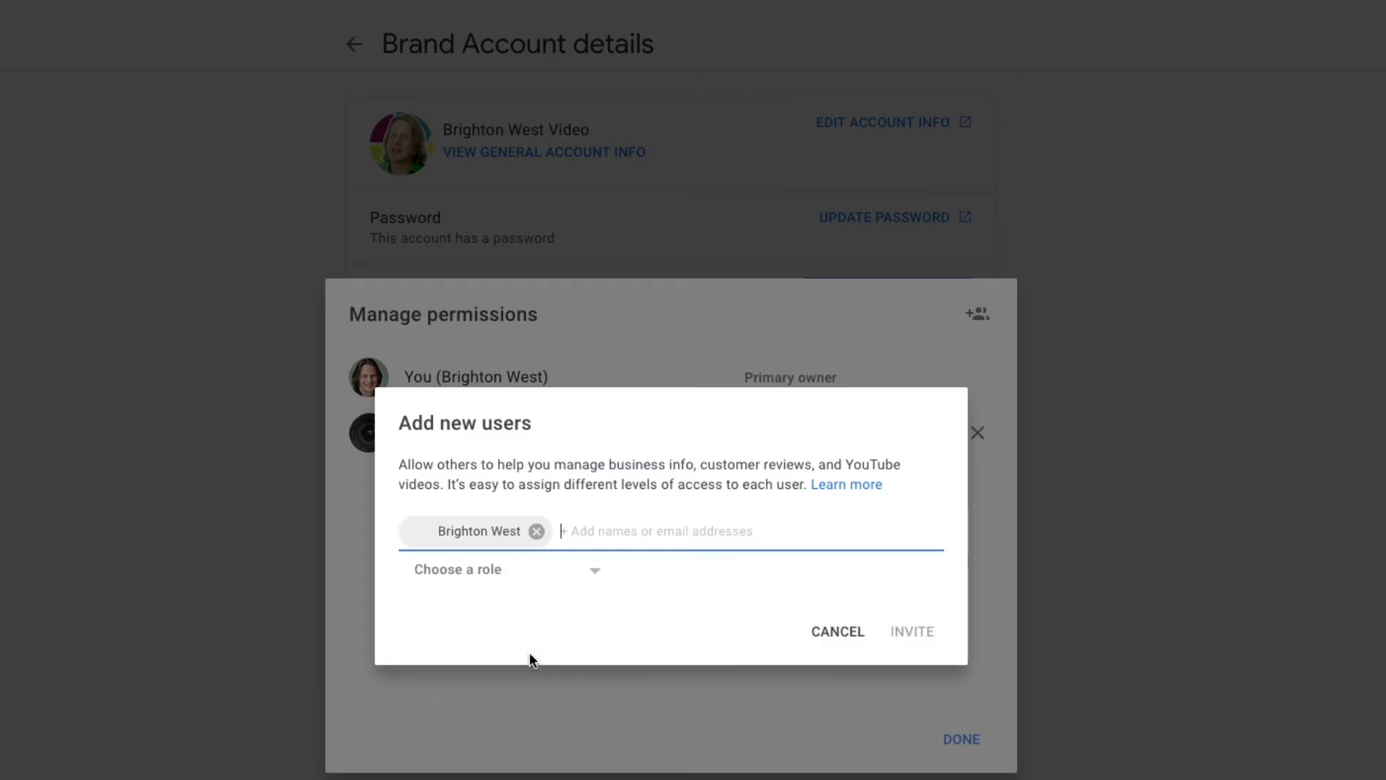
{"action": "left_click", "coordinate": [582, 577]}
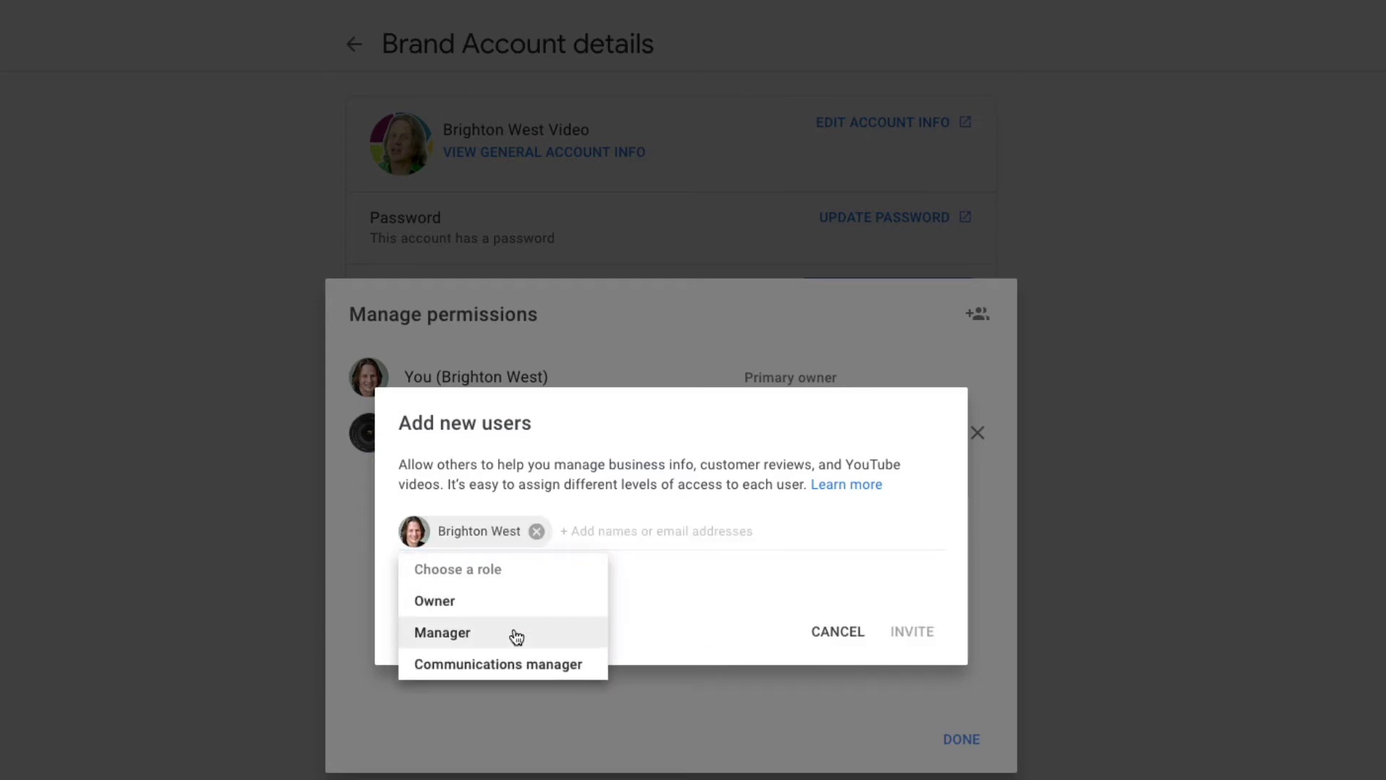
{"action": "left_click", "coordinate": [517, 635]}
{"action": "left_click", "coordinate": [917, 643]}
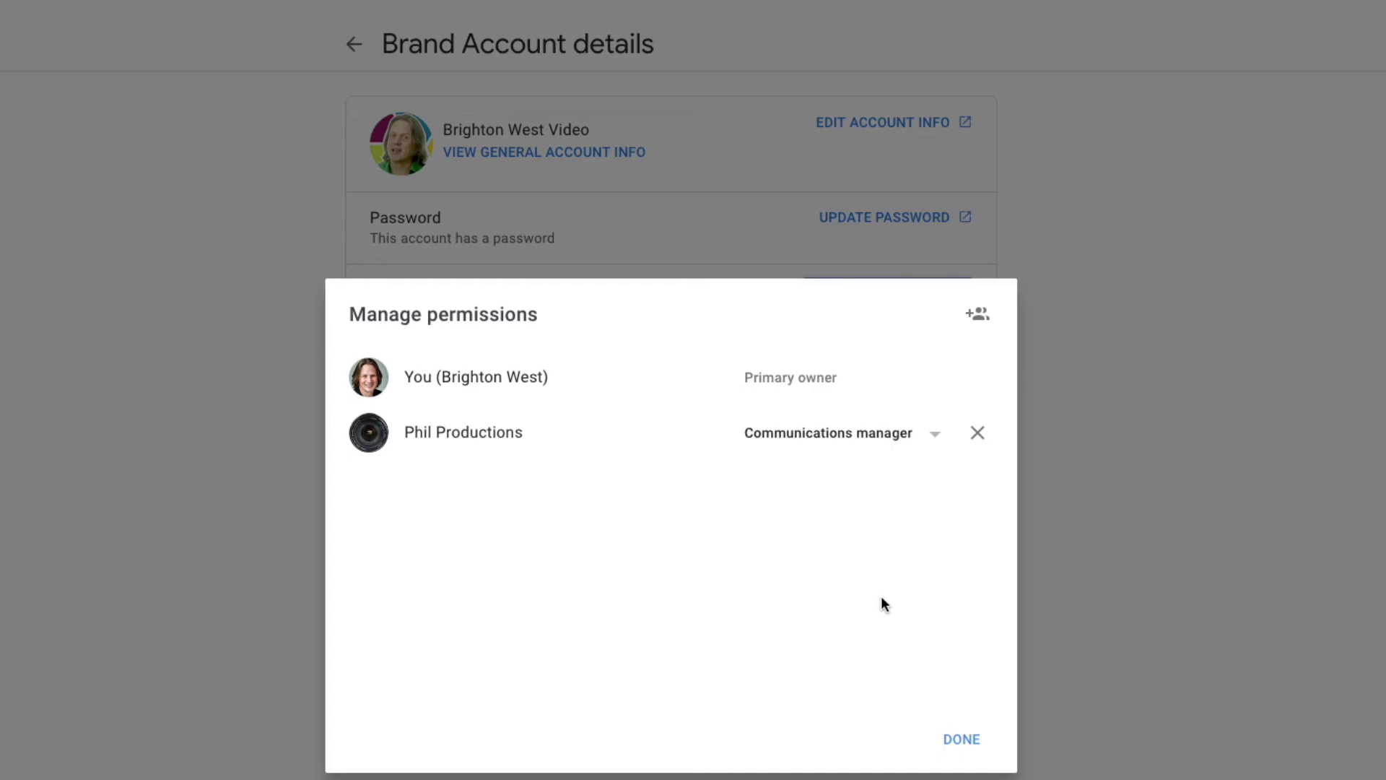
{"action": "left_click", "coordinate": [971, 748]}
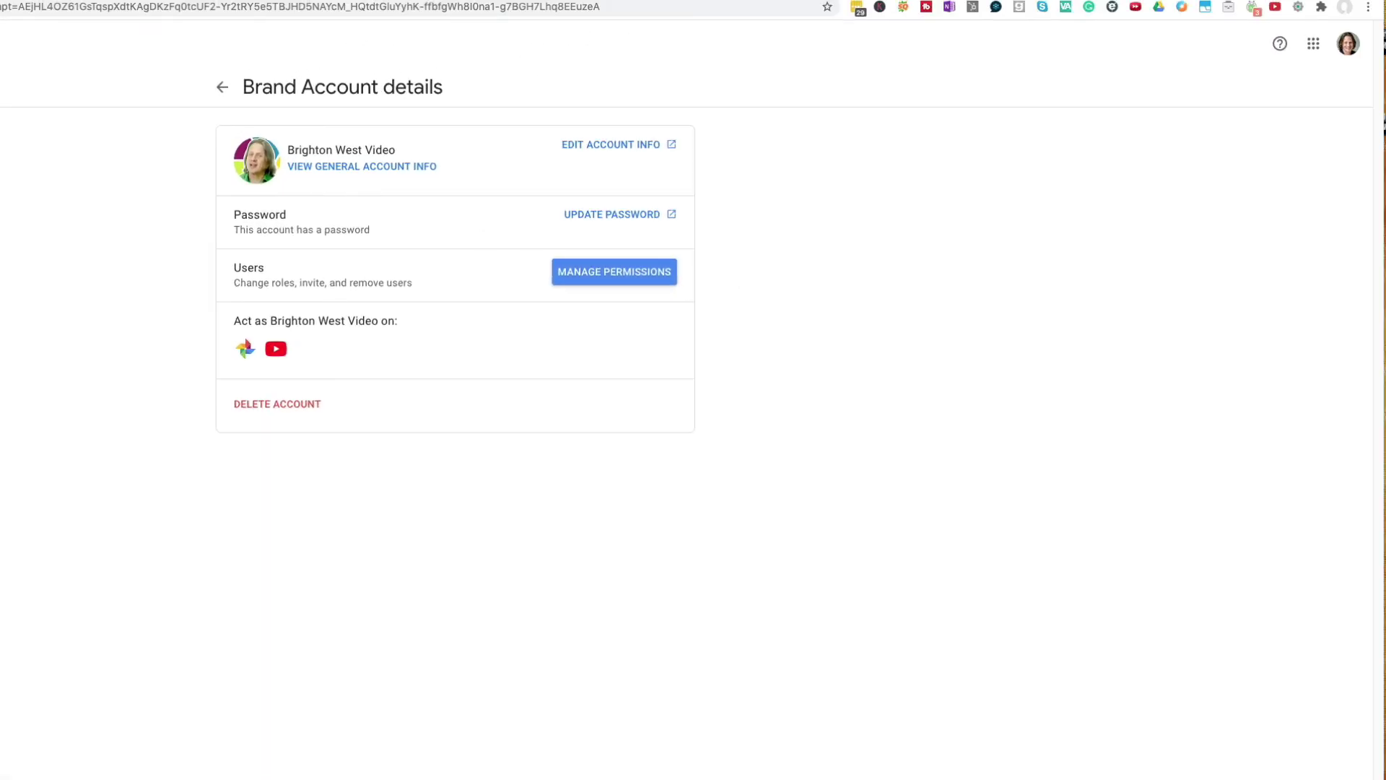
{"action": "key", "text": "ctrl+w"}
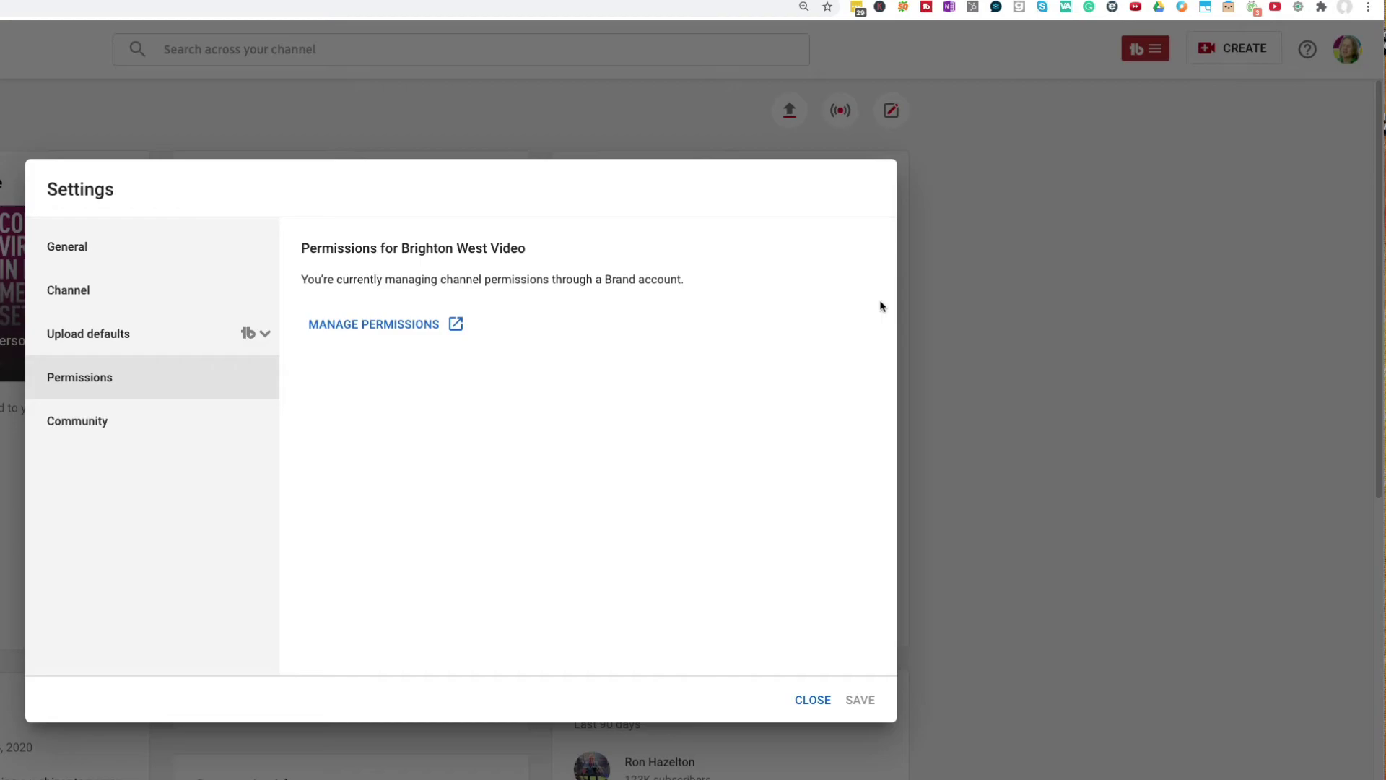
{"action": "left_click", "coordinate": [813, 700]}
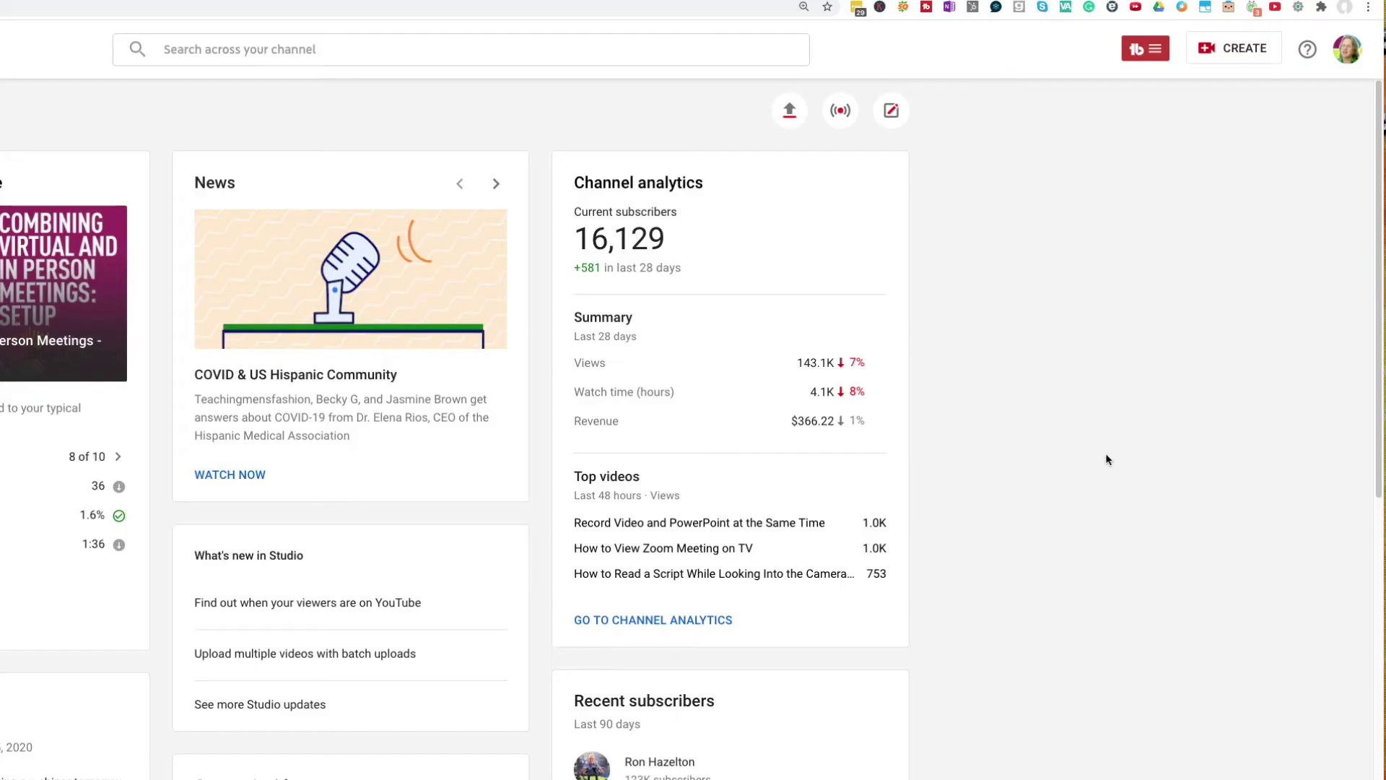
Switch the Studio account from the brand channel to the personal channel.
{"action": "left_click", "coordinate": [1347, 51]}
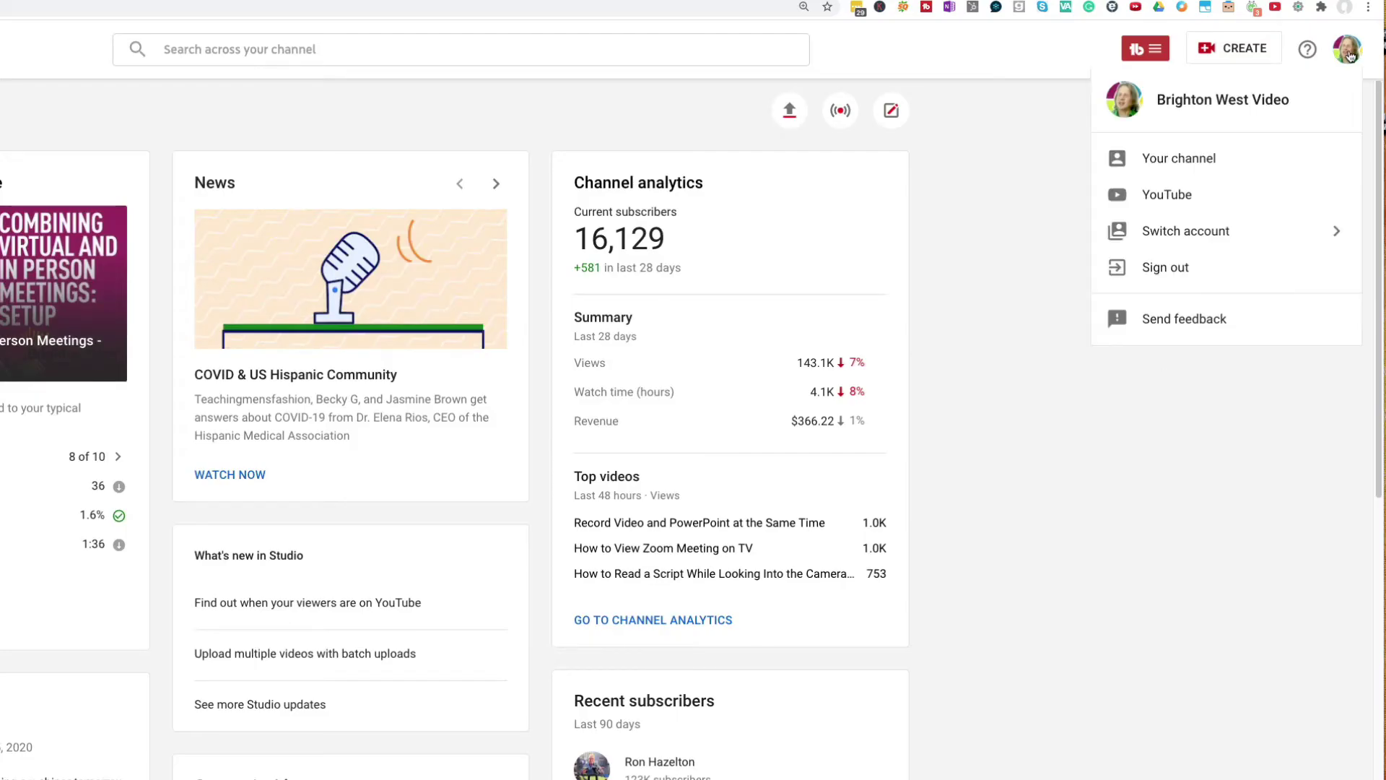
{"action": "left_click", "coordinate": [1208, 232]}
{"action": "scroll", "coordinate": [1225, 356], "scroll_direction": "down", "scroll_amount": 10}
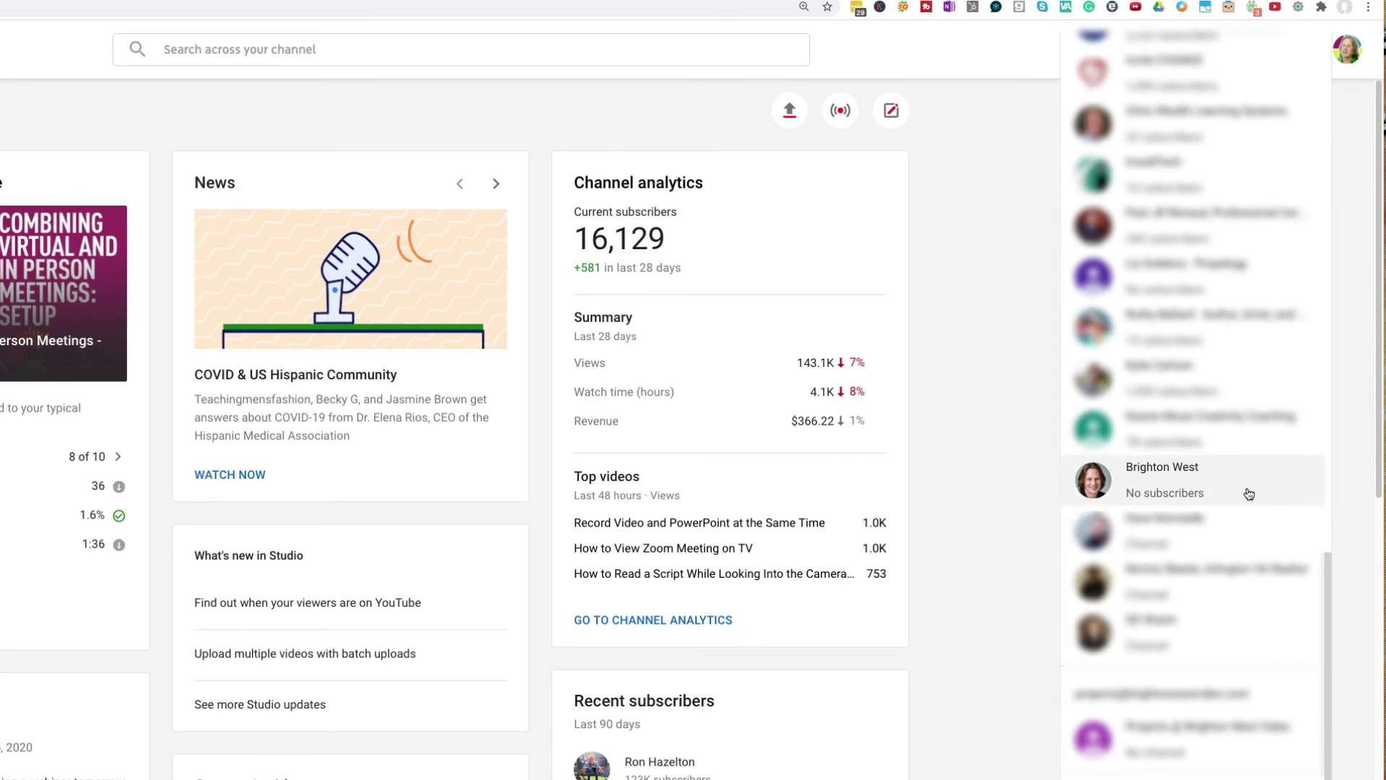
{"action": "left_click", "coordinate": [1209, 485]}
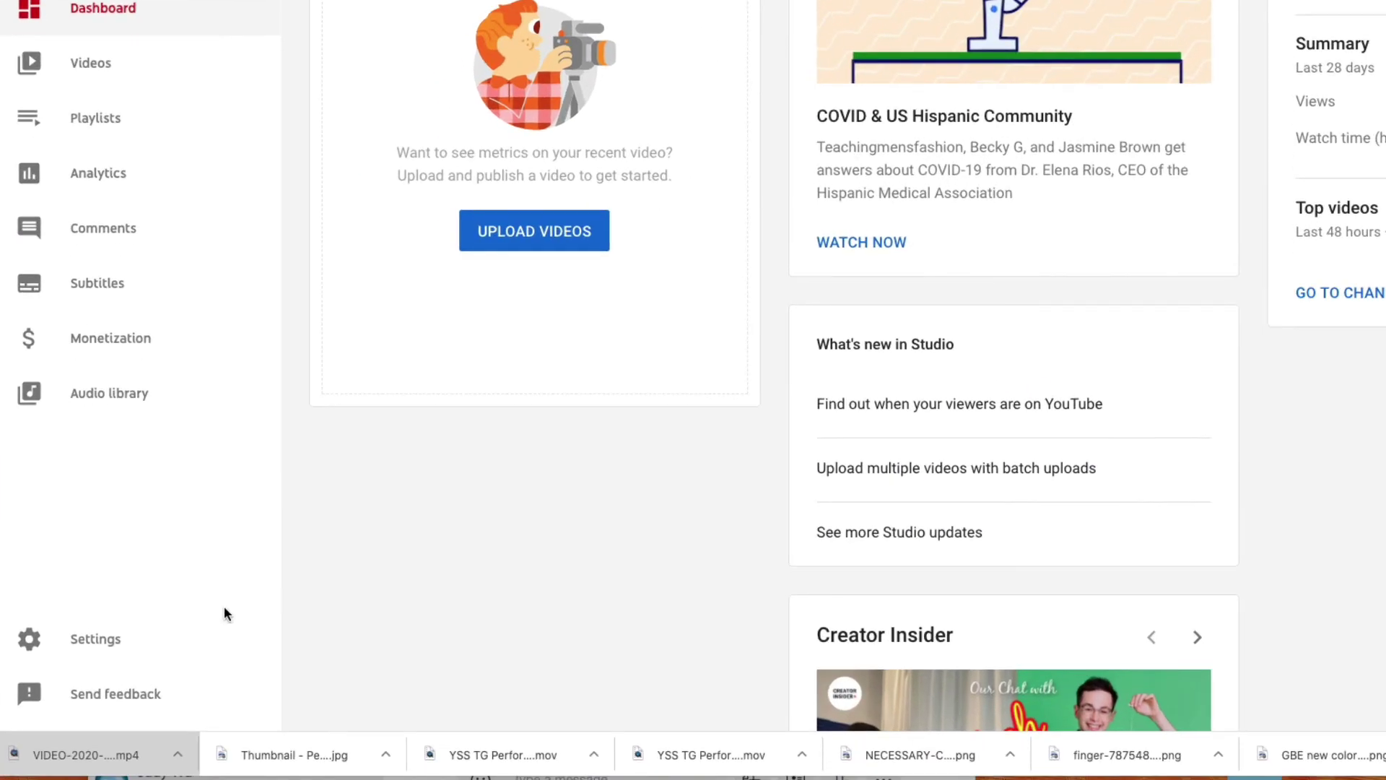
In Settings > Permissions, start an invite for the brand account's Gmail address with Manager access.
{"action": "left_click", "coordinate": [141, 645]}
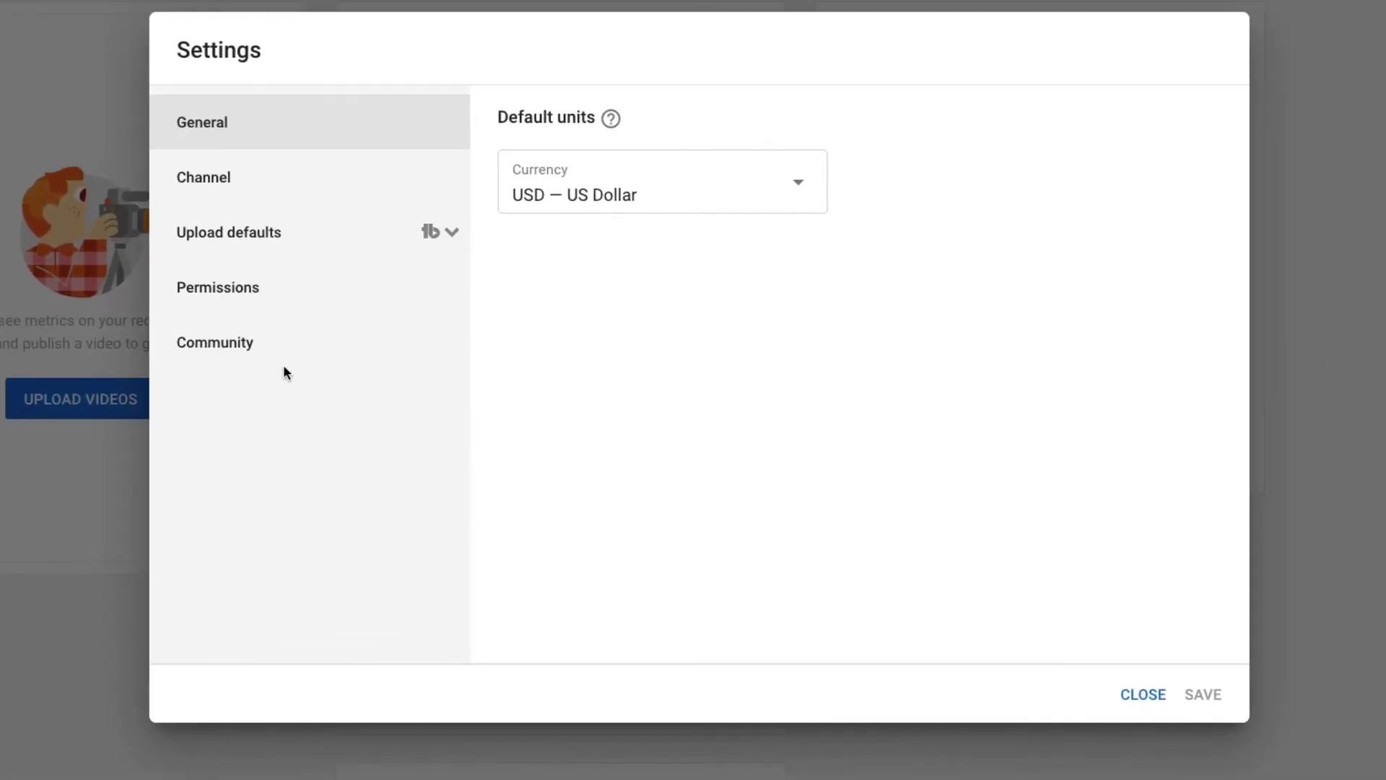
{"action": "left_click", "coordinate": [264, 308]}
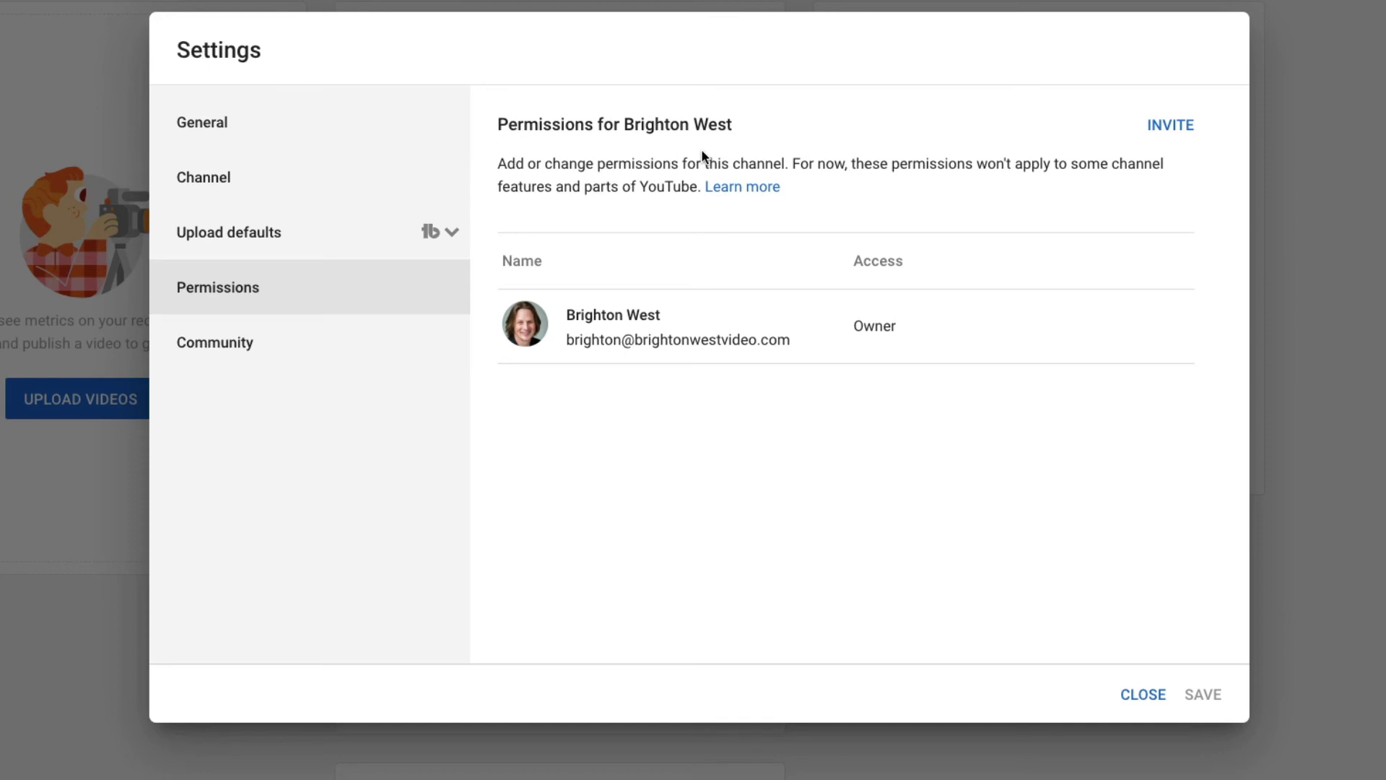
{"action": "left_click", "coordinate": [1170, 125]}
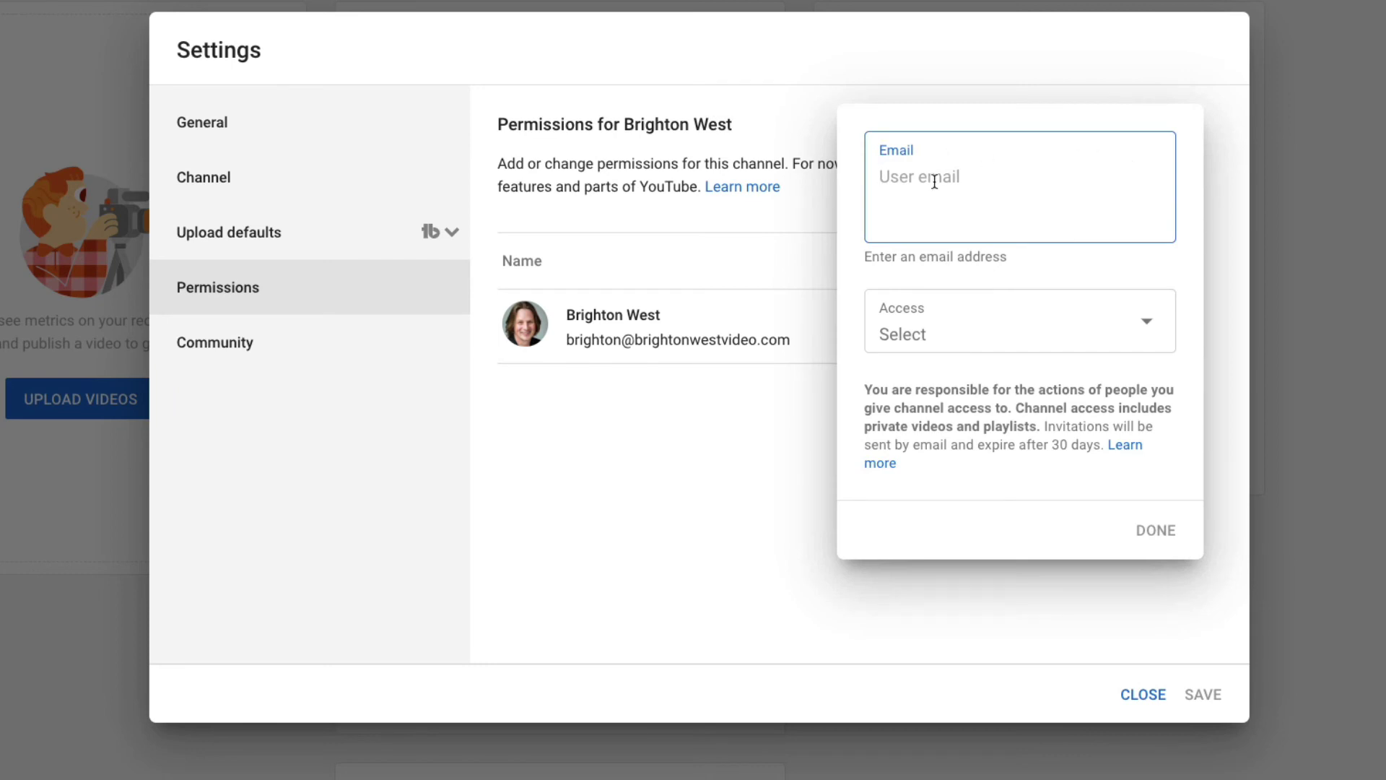
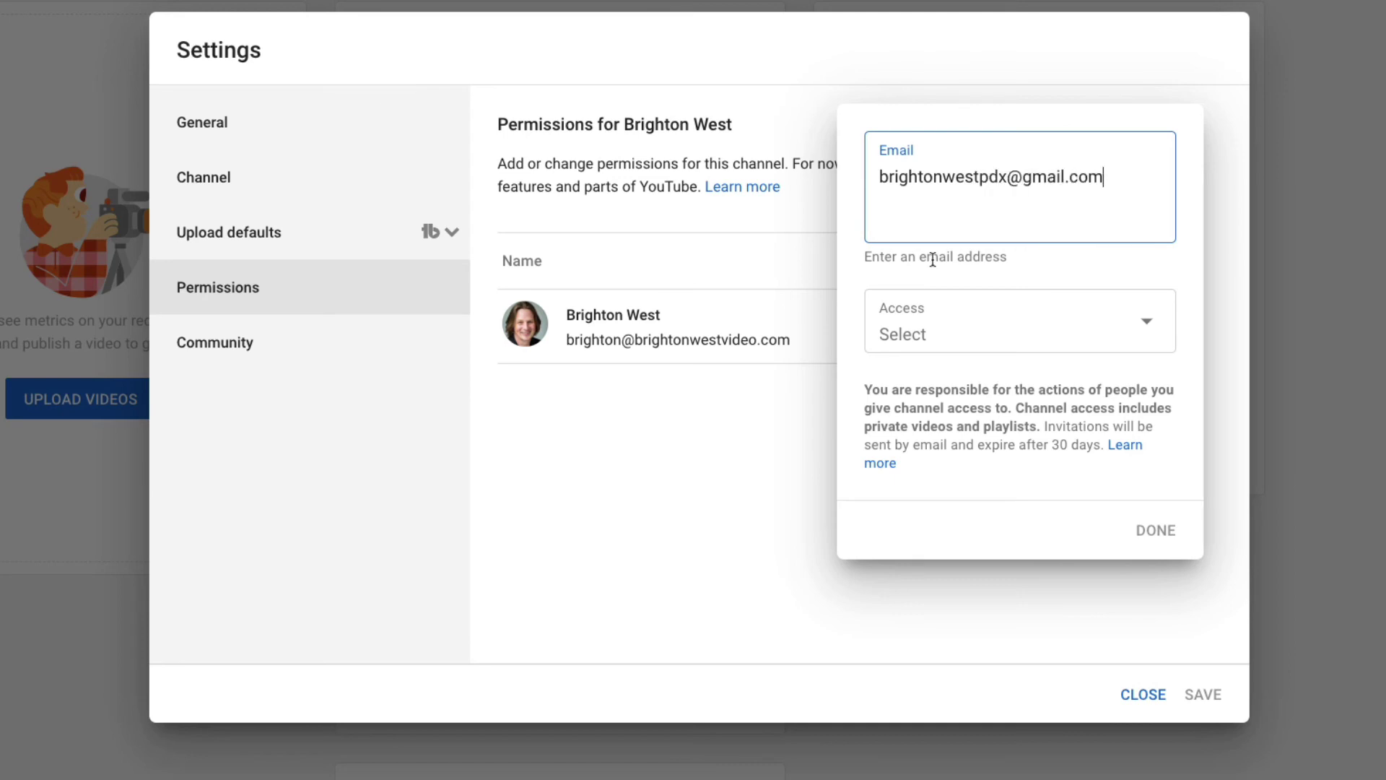
{"action": "left_click", "coordinate": [919, 318]}
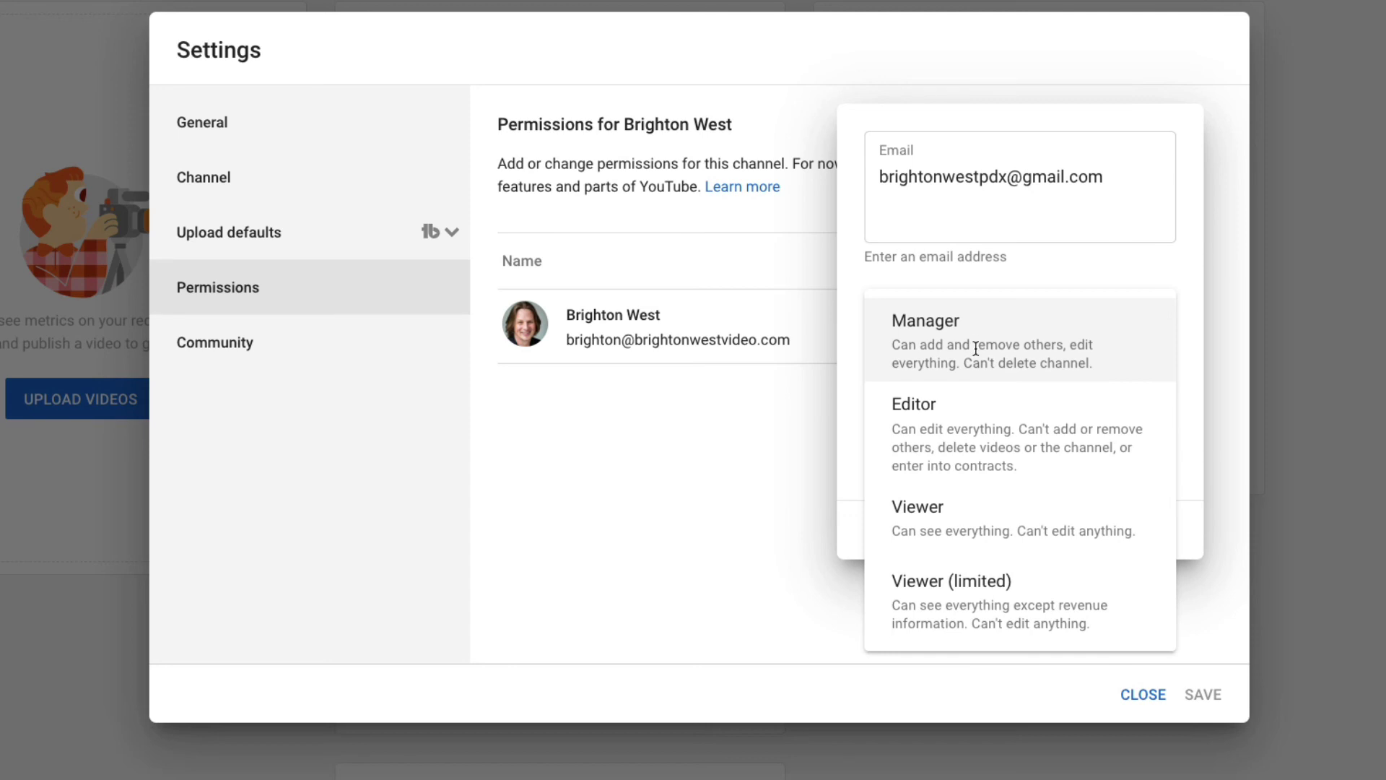
{"action": "left_click", "coordinate": [962, 328]}
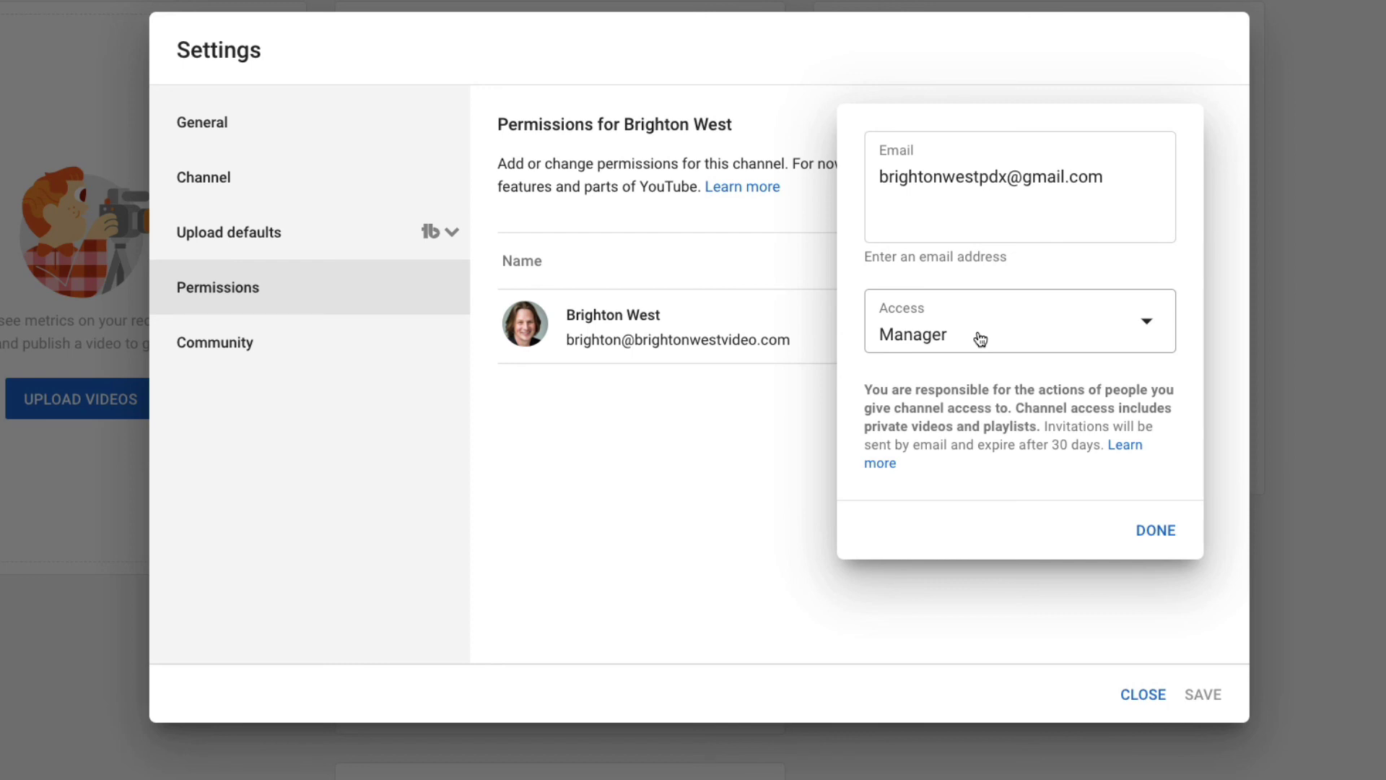
Confirm the invite so the Gmail account appears as a pending Manager.
{"action": "left_click", "coordinate": [1153, 533]}
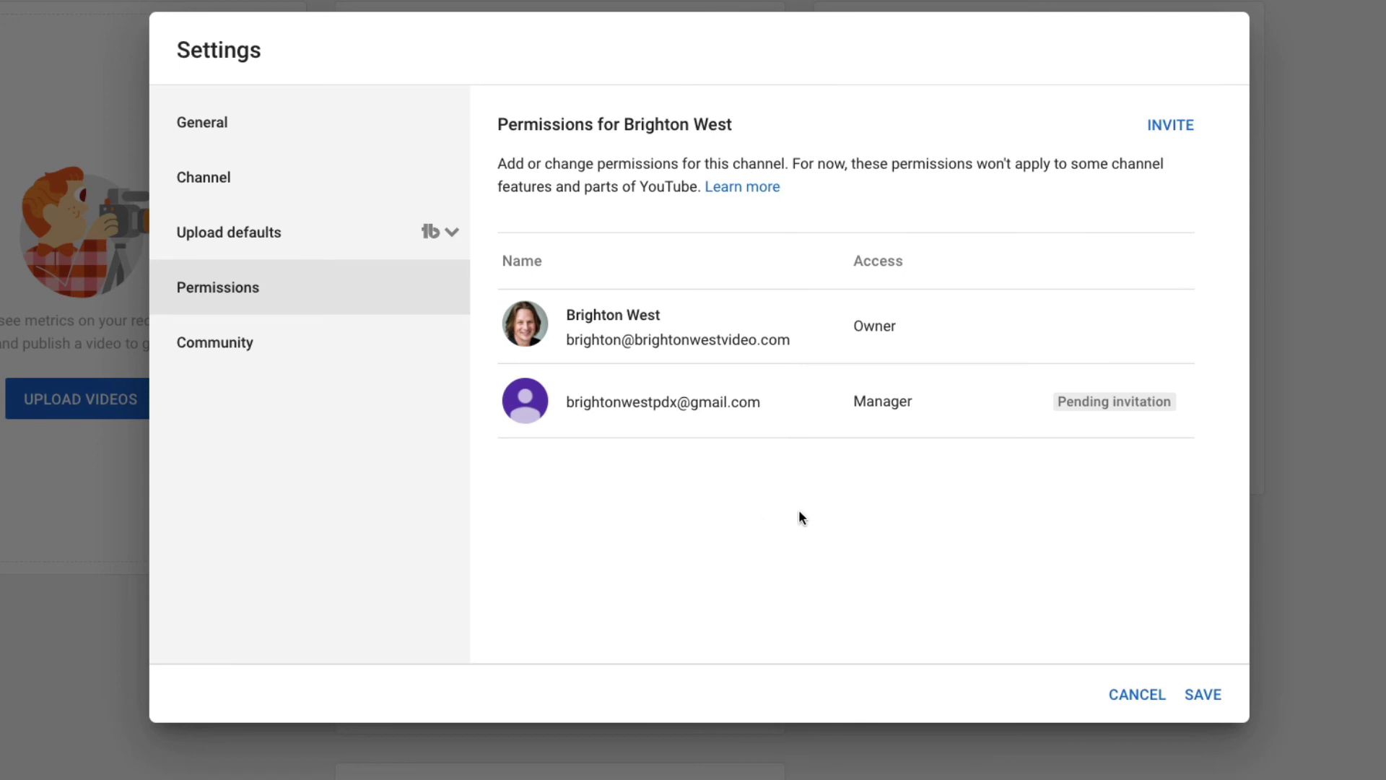